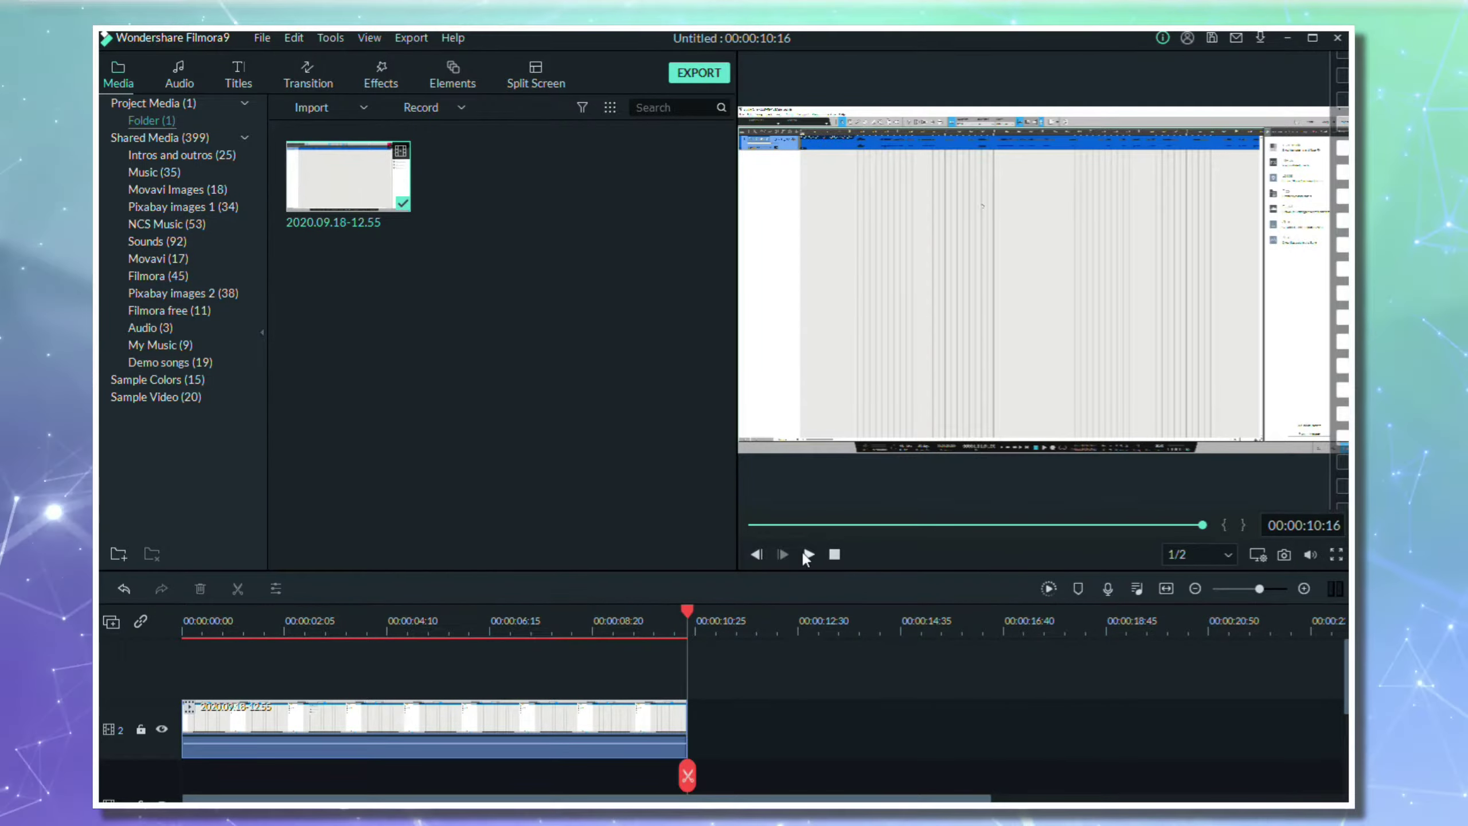
Split the screen-recording clip at 00:00:02:49
left_click(834, 554)
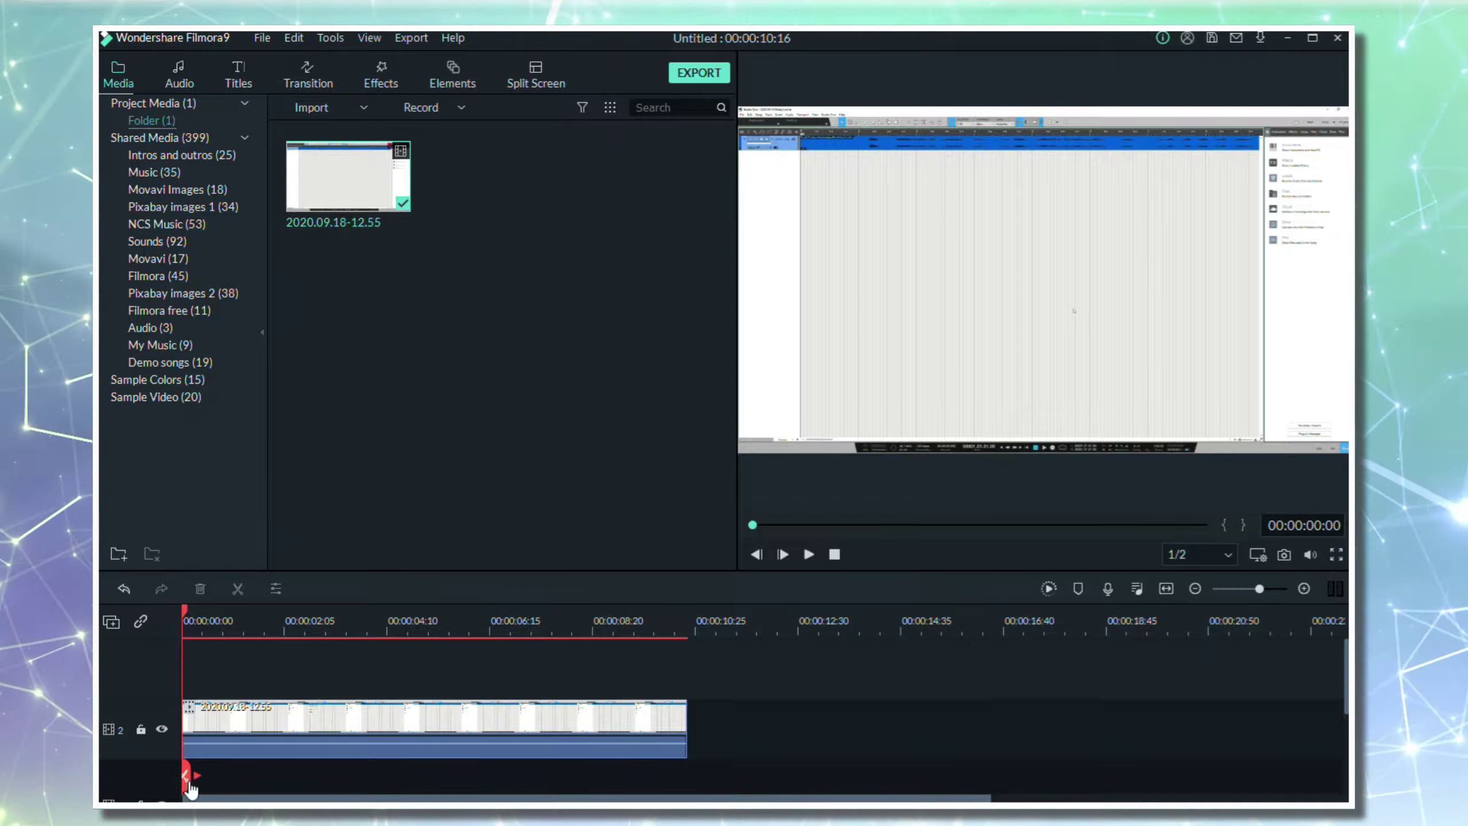
left_click_drag(186, 773, 345, 775)
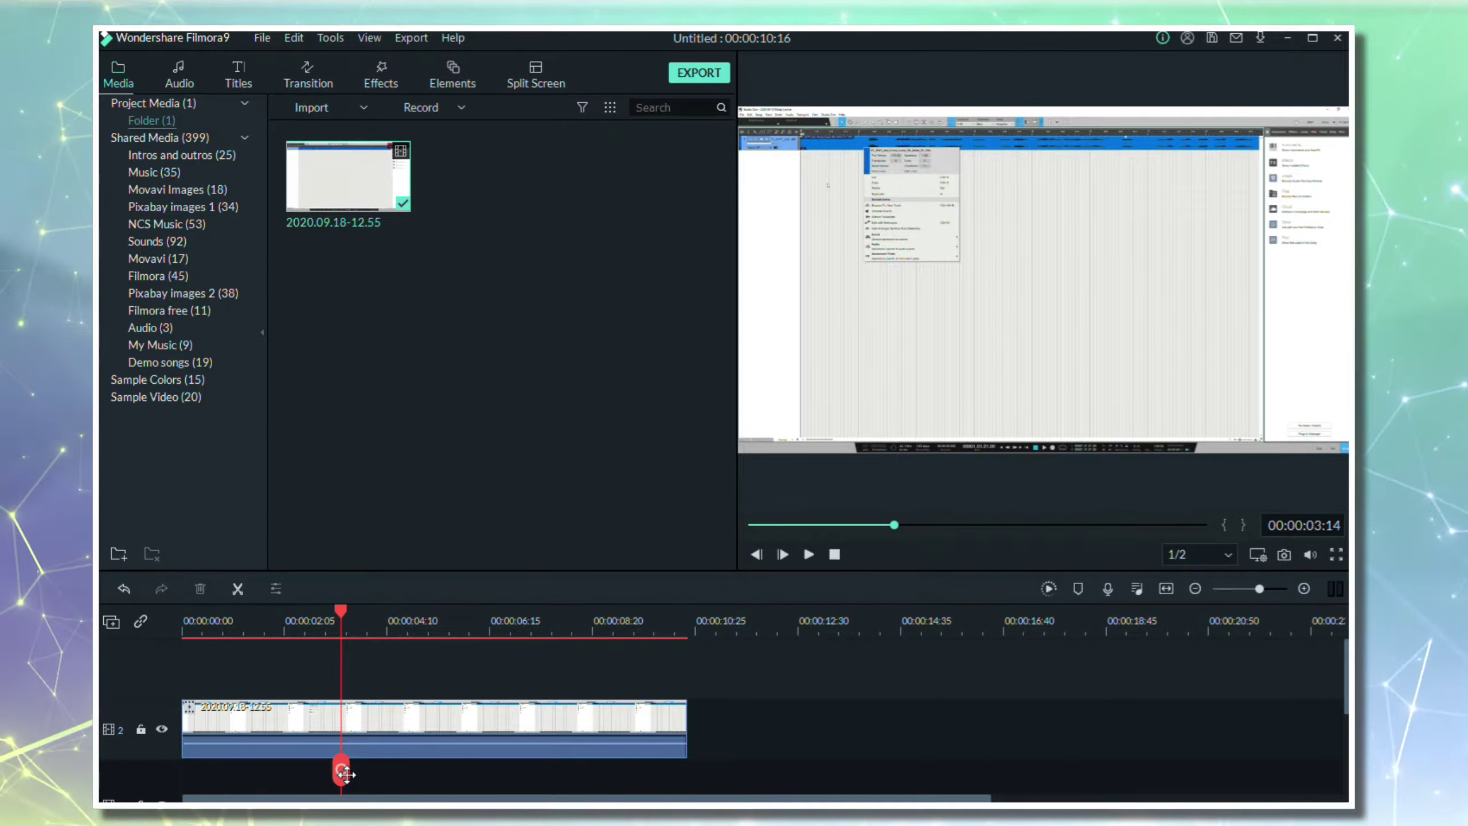
left_click_drag(346, 775, 325, 775)
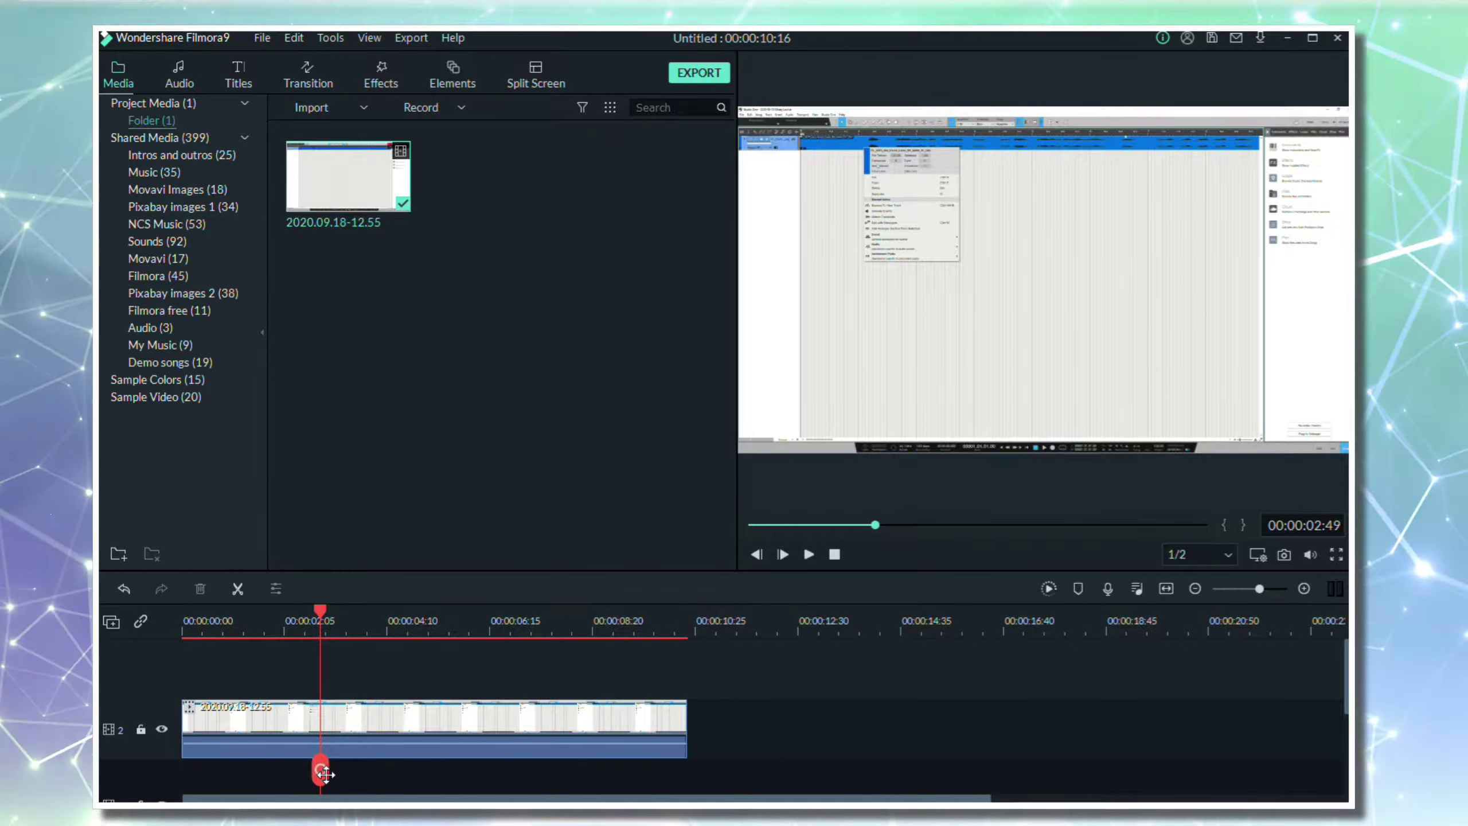
left_click(321, 769)
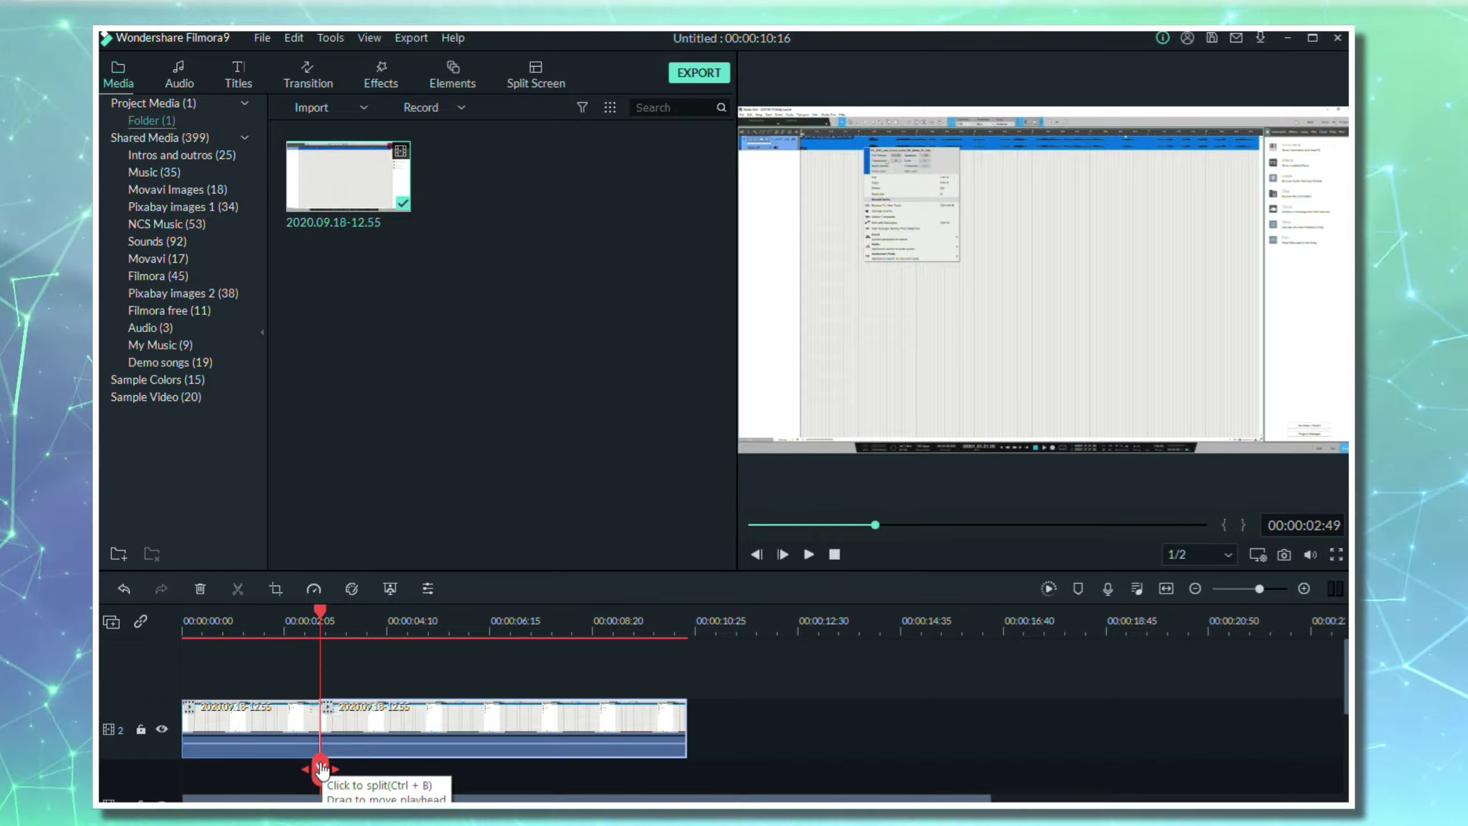
Crop the first clip segment to a 16:9 area closely framing the context menu shown in the recording
left_click_drag(322, 769, 268, 769)
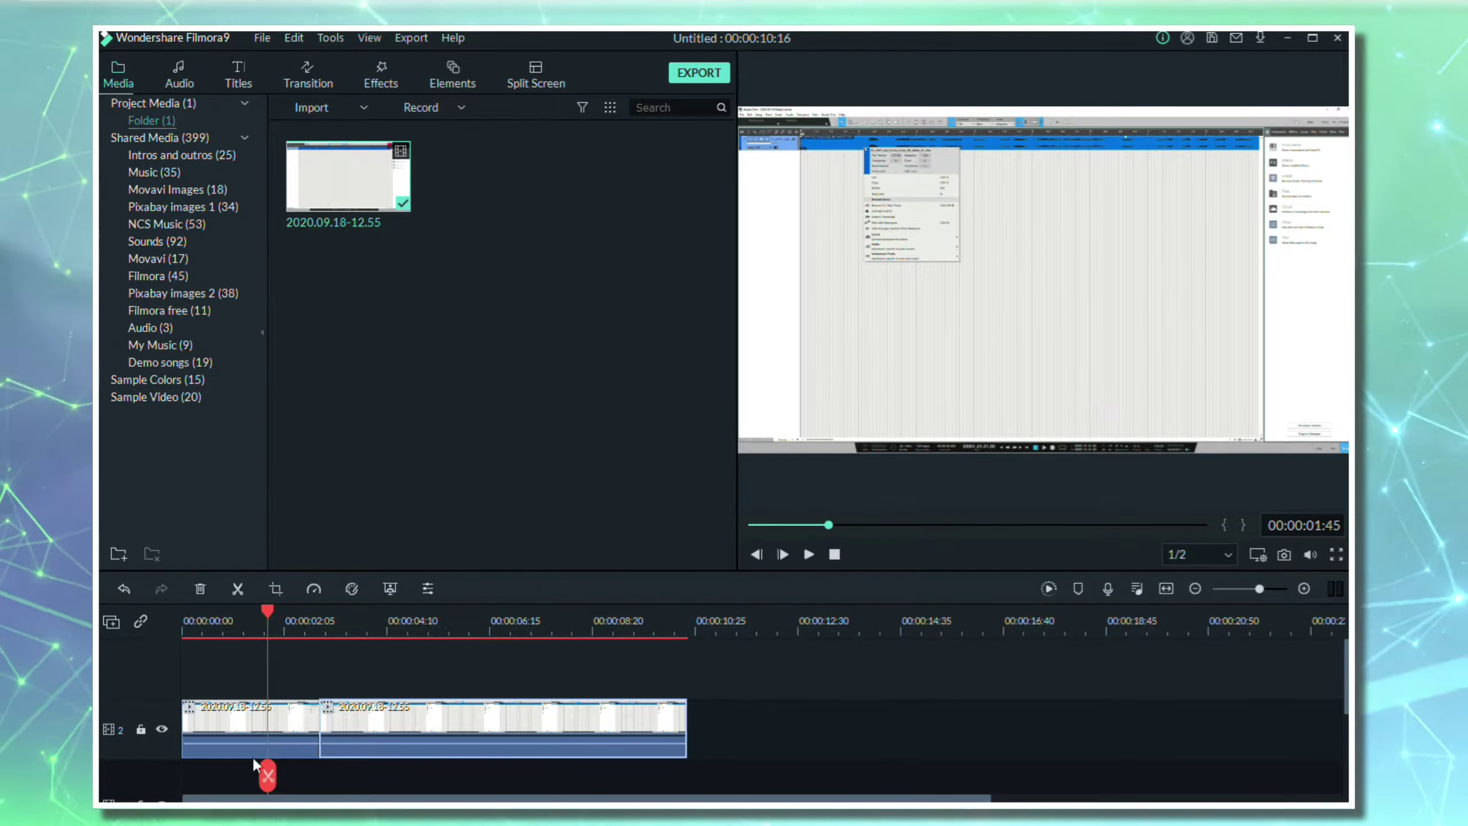
right_click(224, 726)
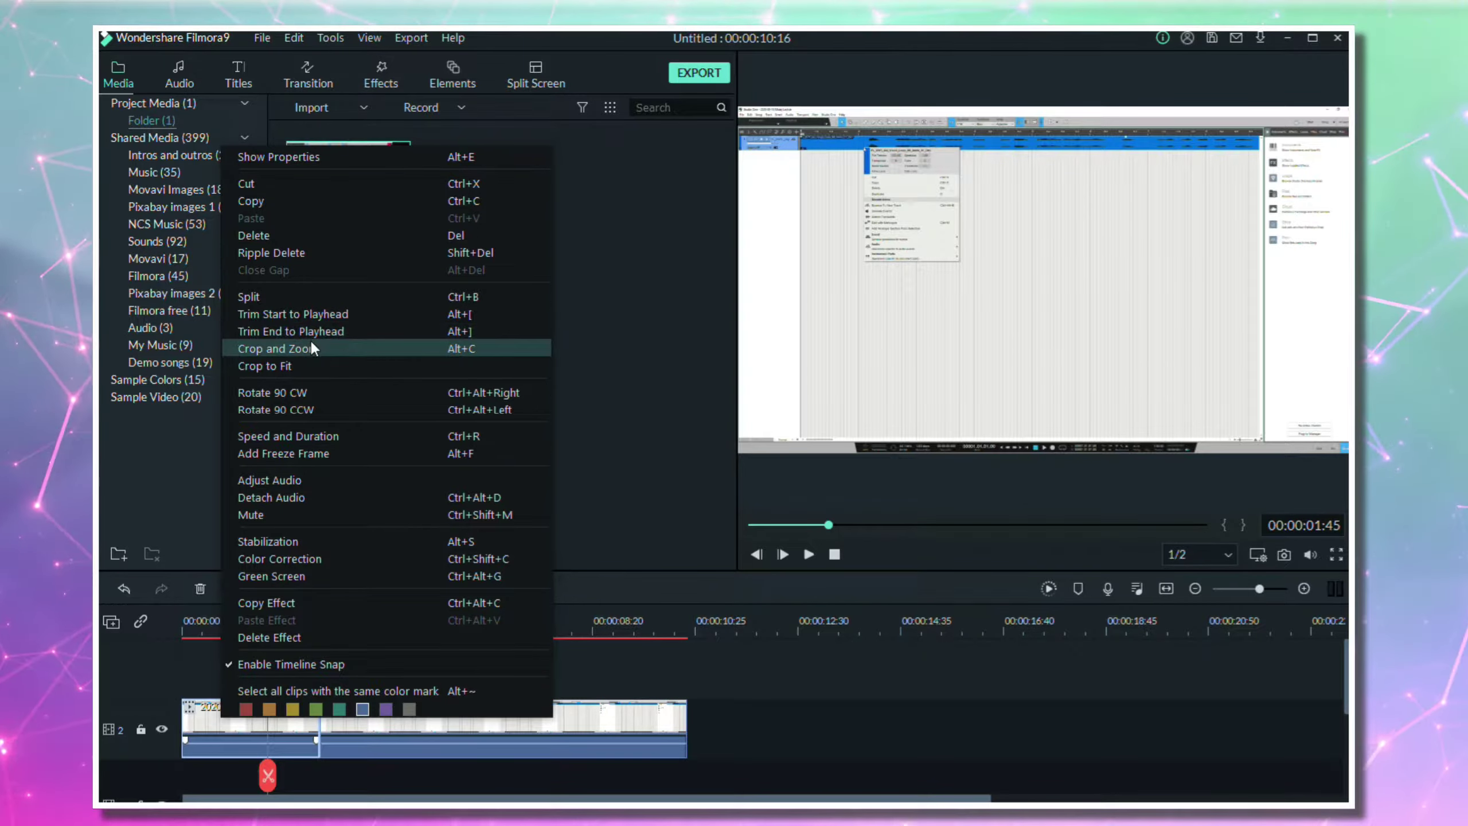
left_click(312, 348)
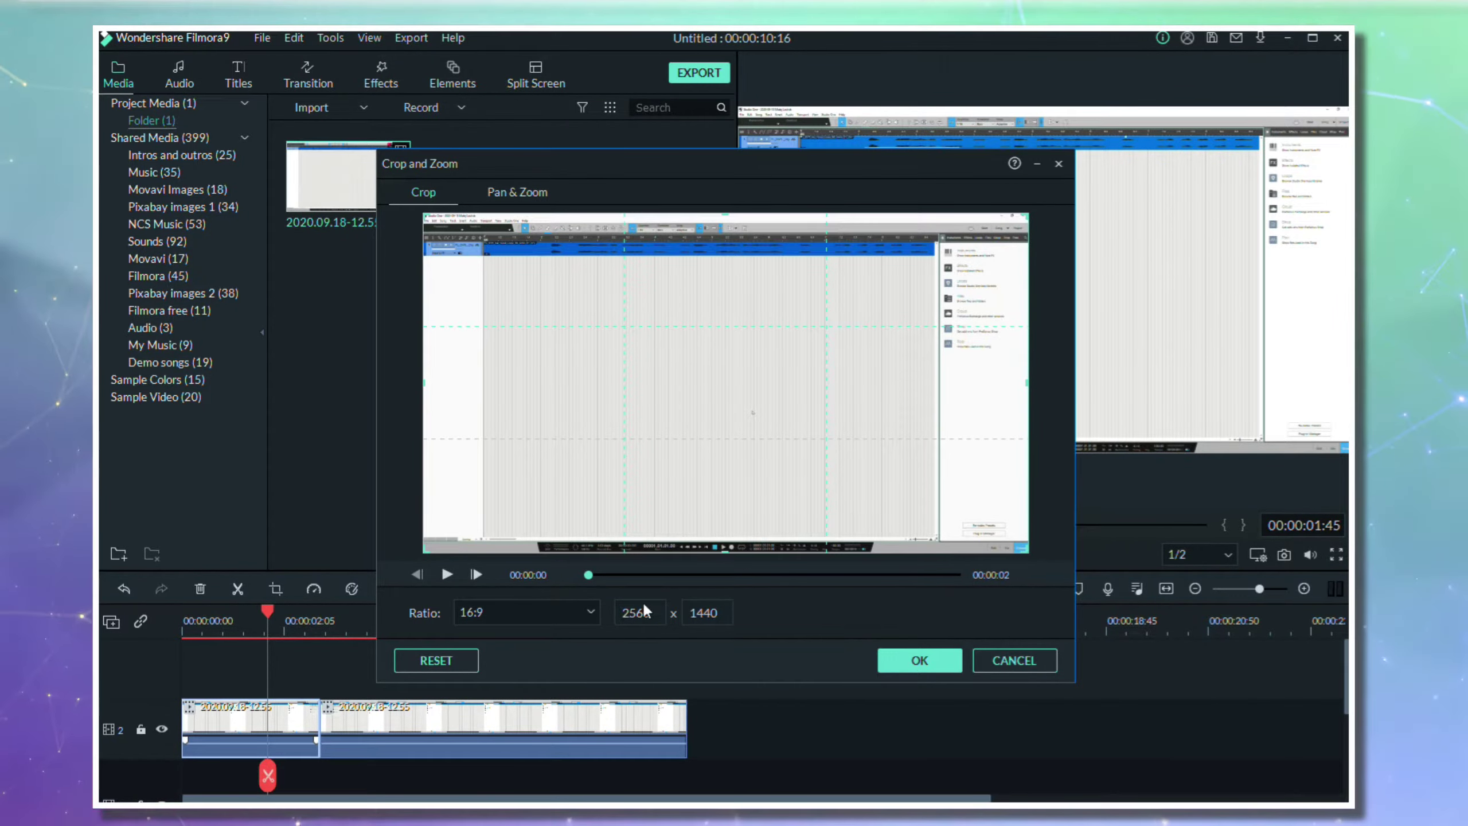
left_click(744, 572)
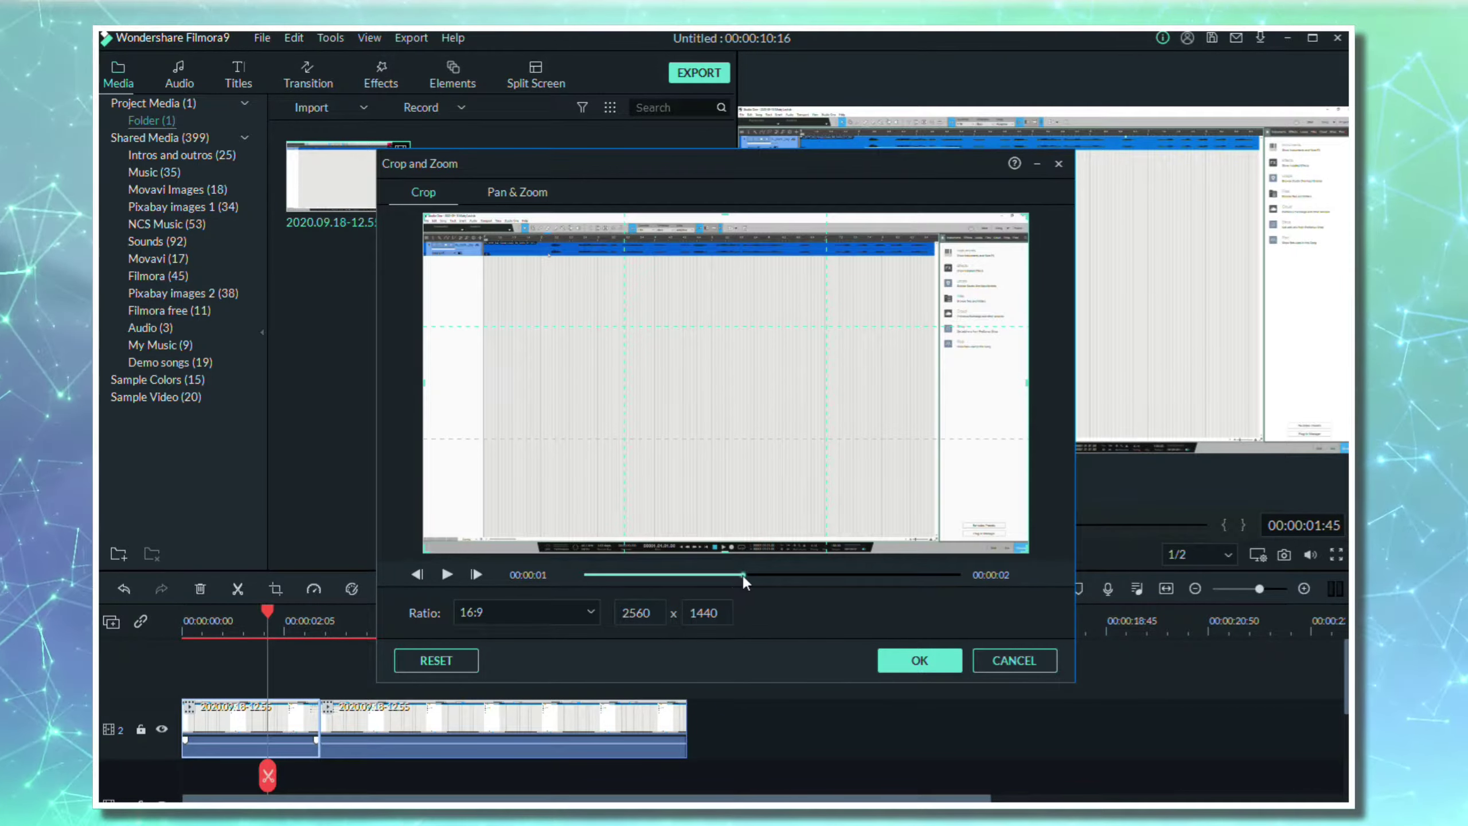
left_click_drag(750, 573, 798, 574)
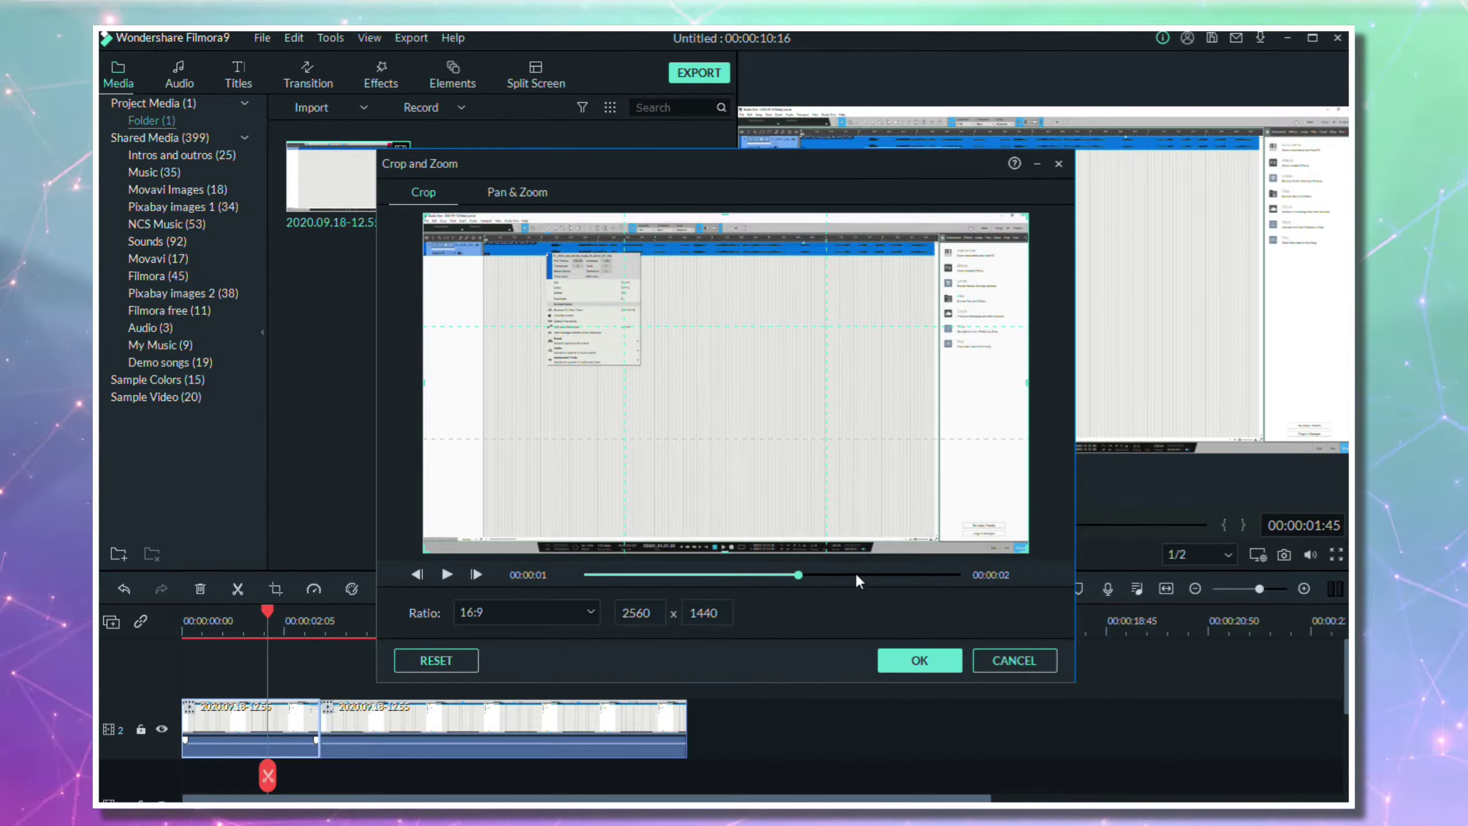
left_click_drag(1027, 550, 673, 405)
left_click_drag(529, 322, 581, 350)
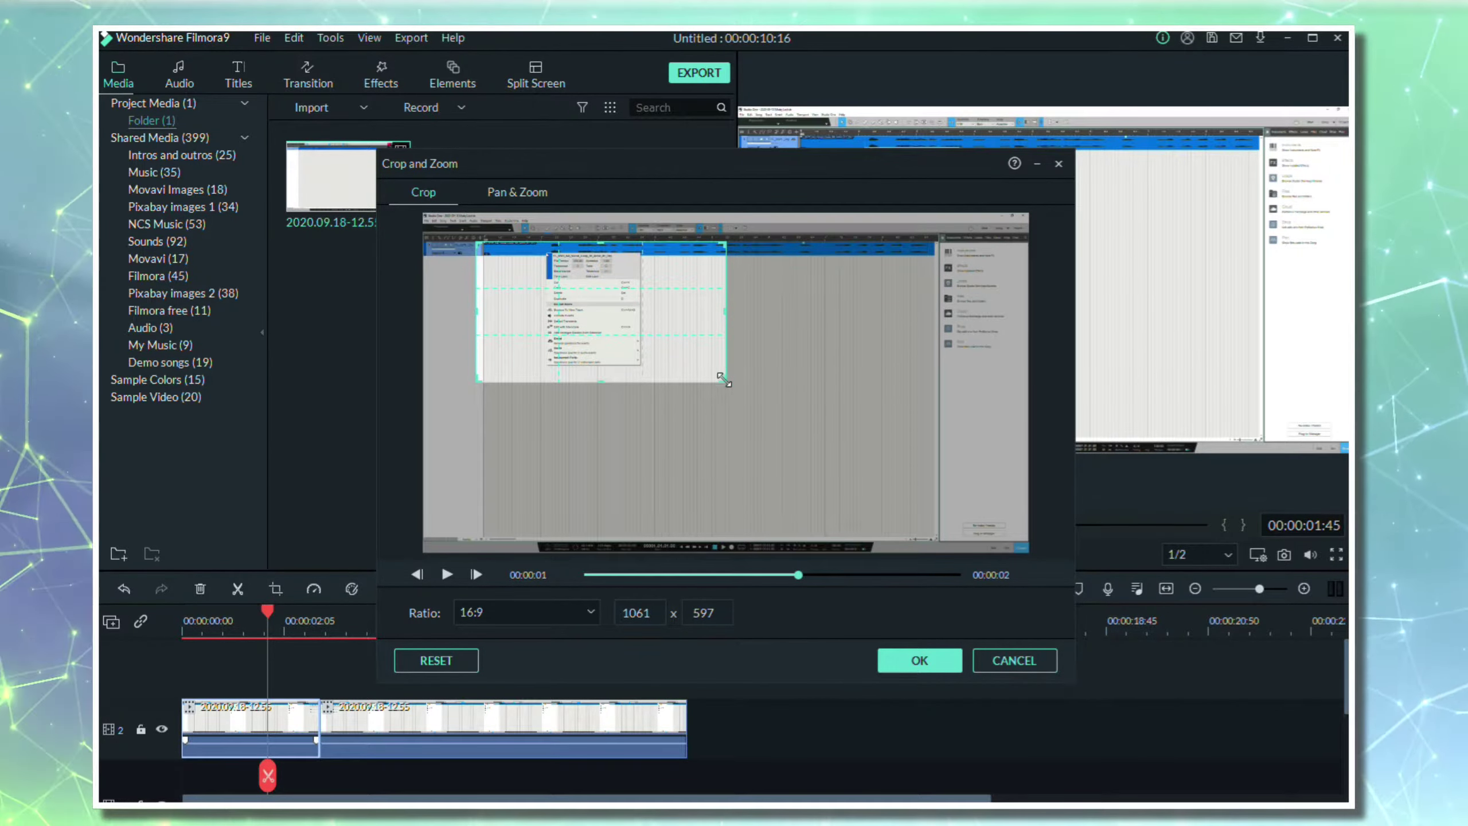
left_click_drag(725, 381, 695, 350)
left_click(919, 660)
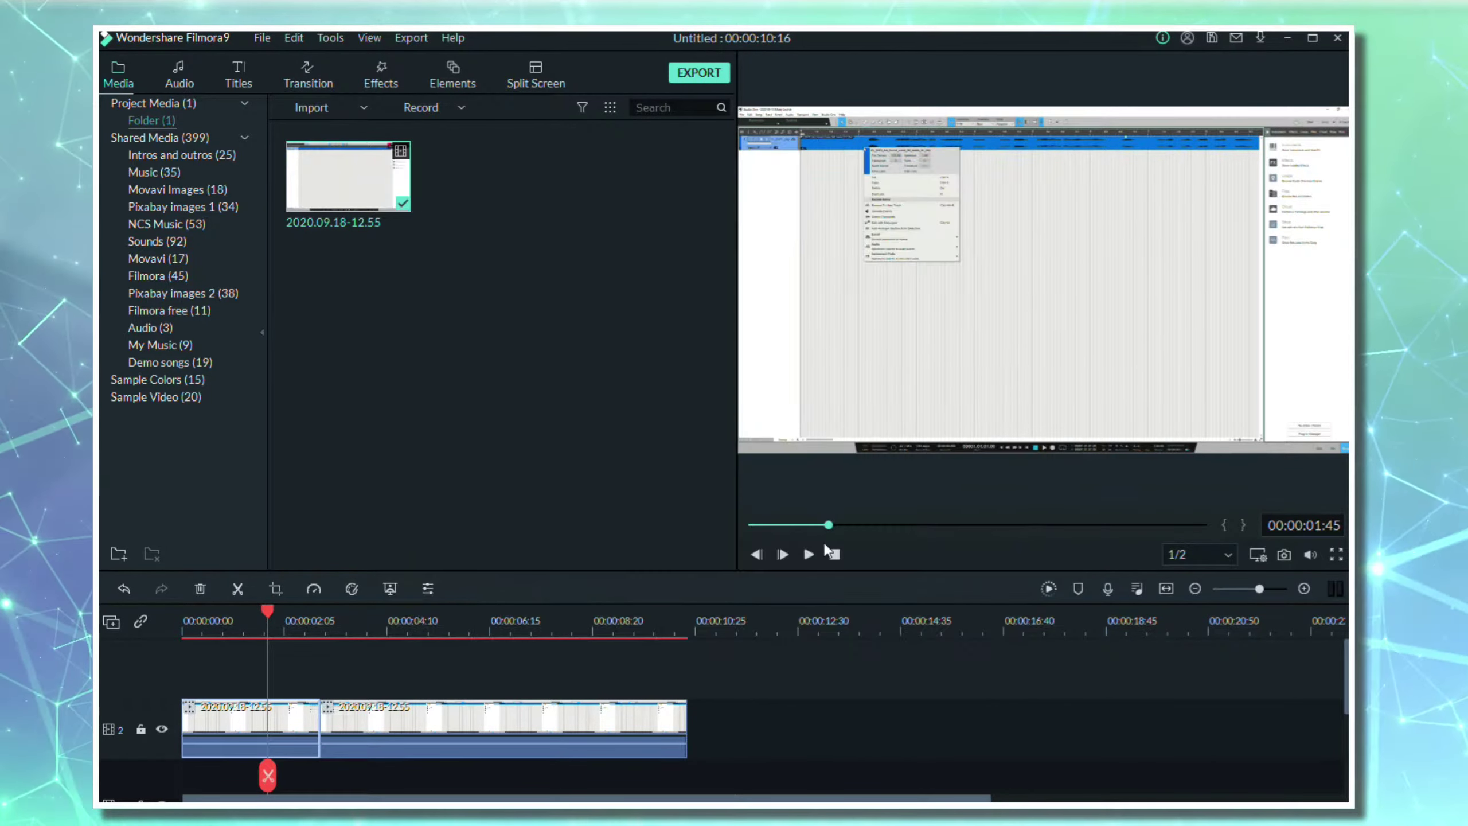
Play the timeline from the start to check the cropped first segment
left_click(833, 555)
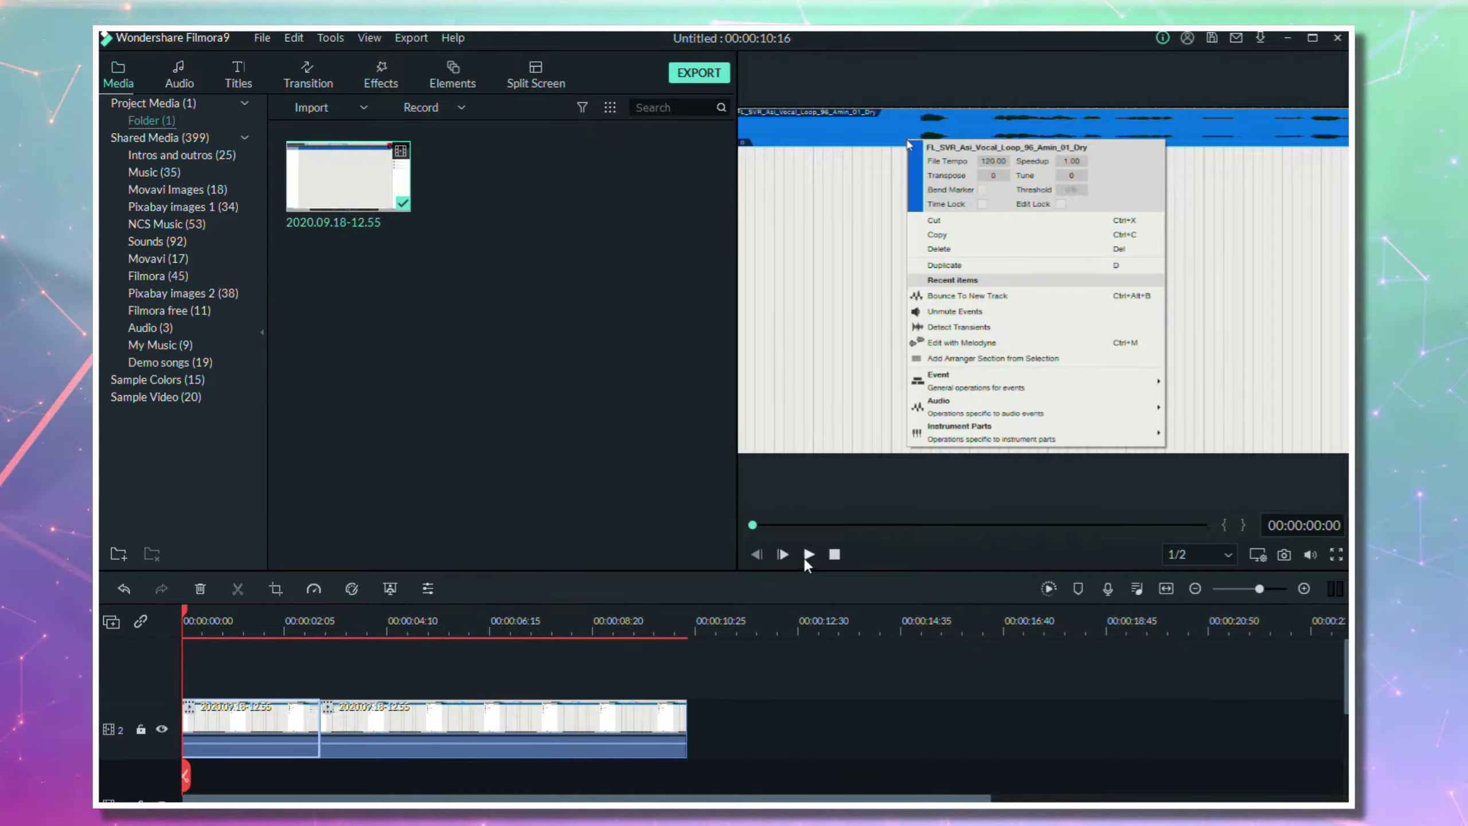
left_click(808, 552)
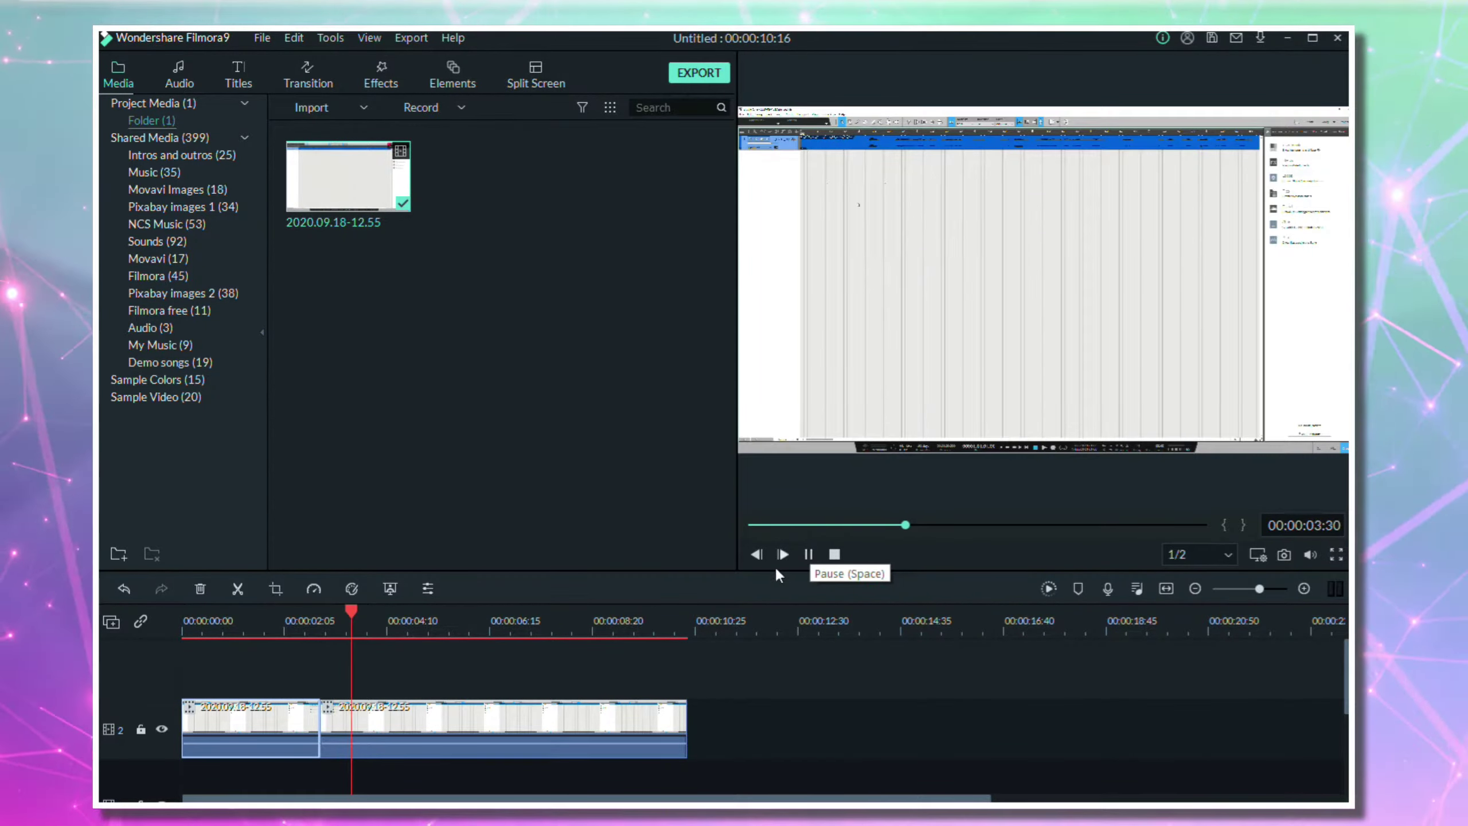
left_click(426, 710)
Add a freeze frame to the cropped first segment at 00:00:02:47, just before its end
left_click_drag(368, 775, 318, 776)
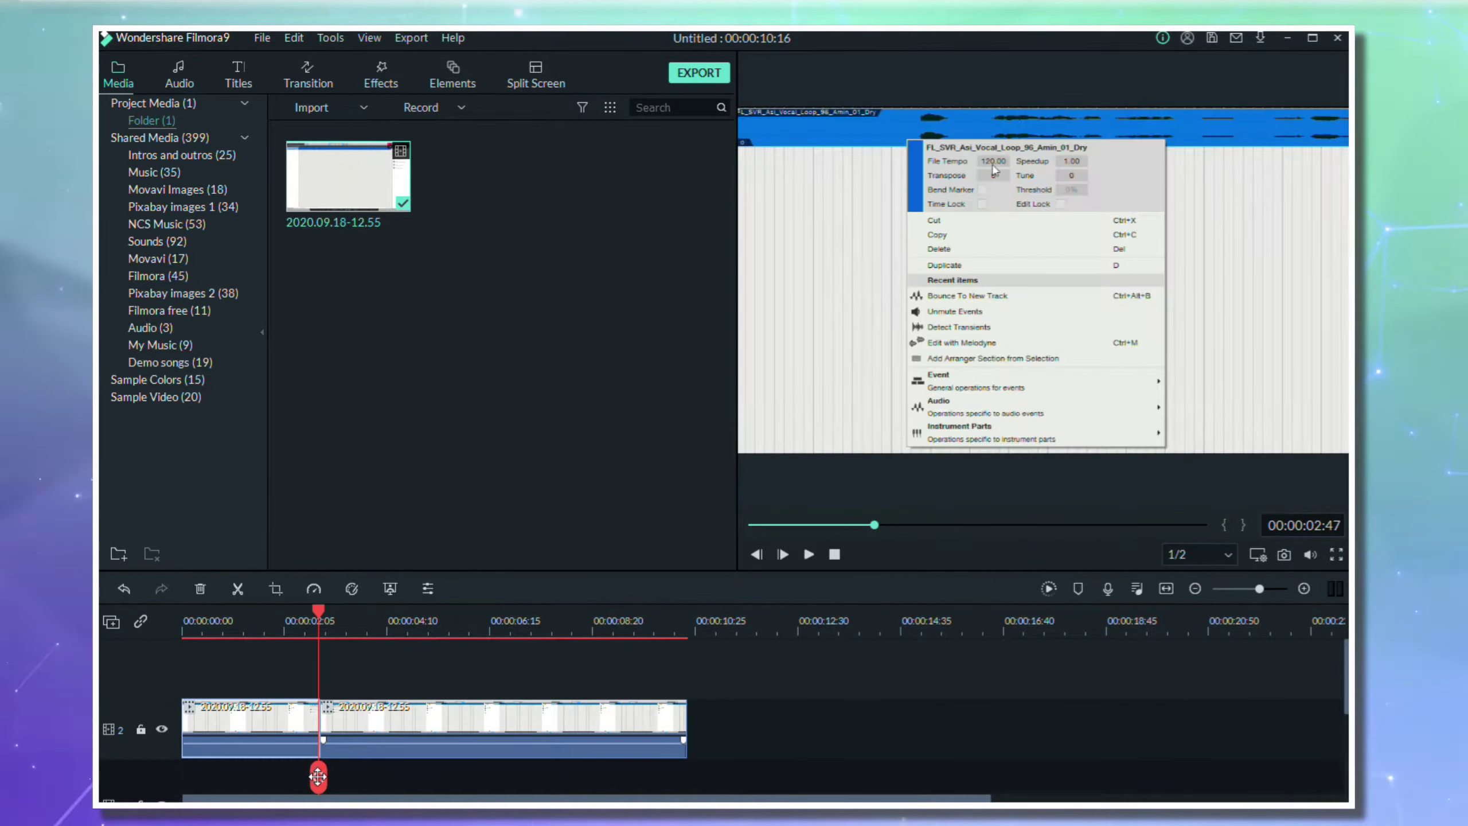
right_click(292, 721)
left_click(339, 450)
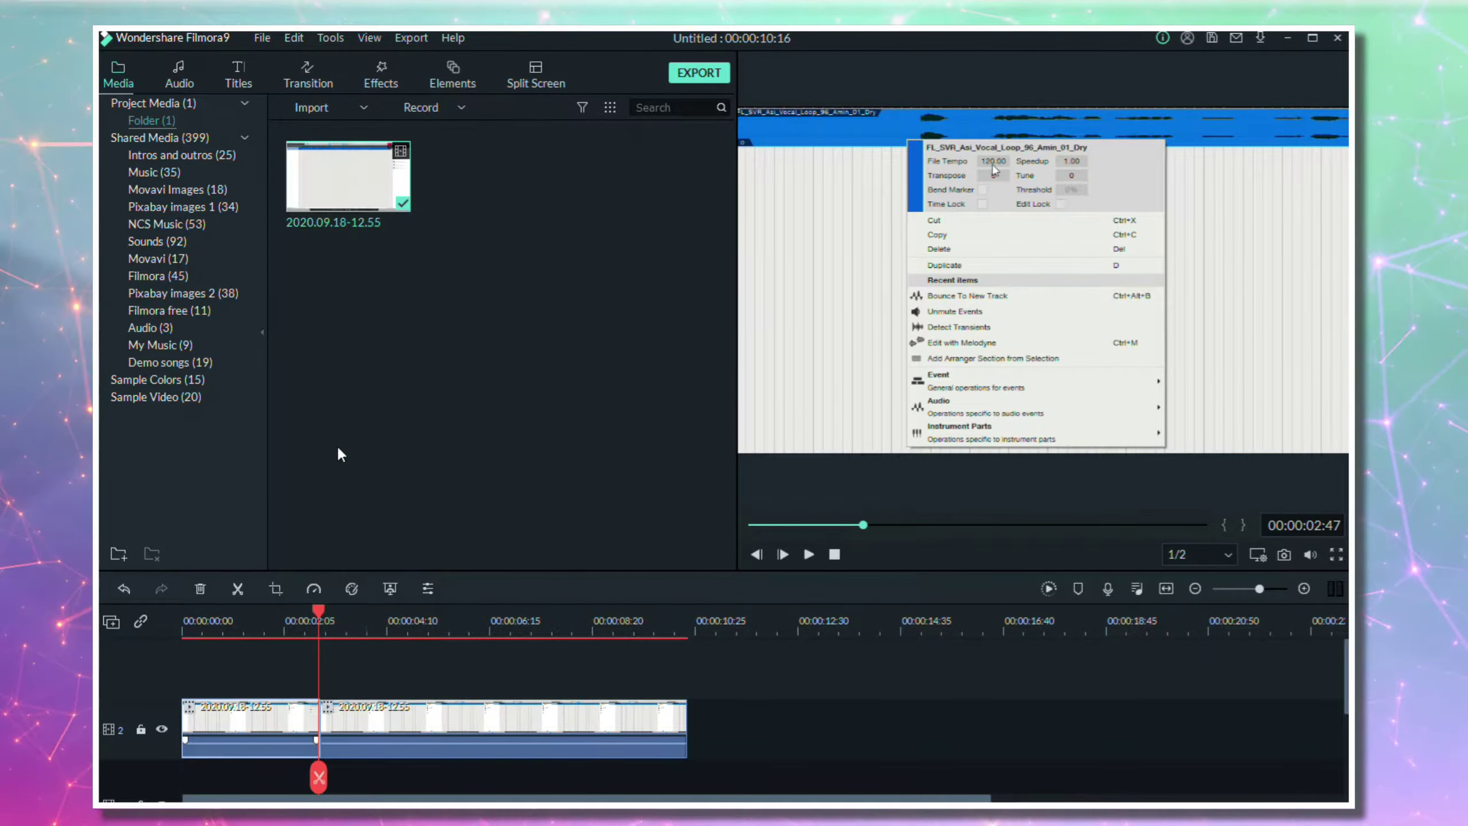
Play back the freeze frame, then split the remaining clip at 00:00:05:49
left_click(809, 554)
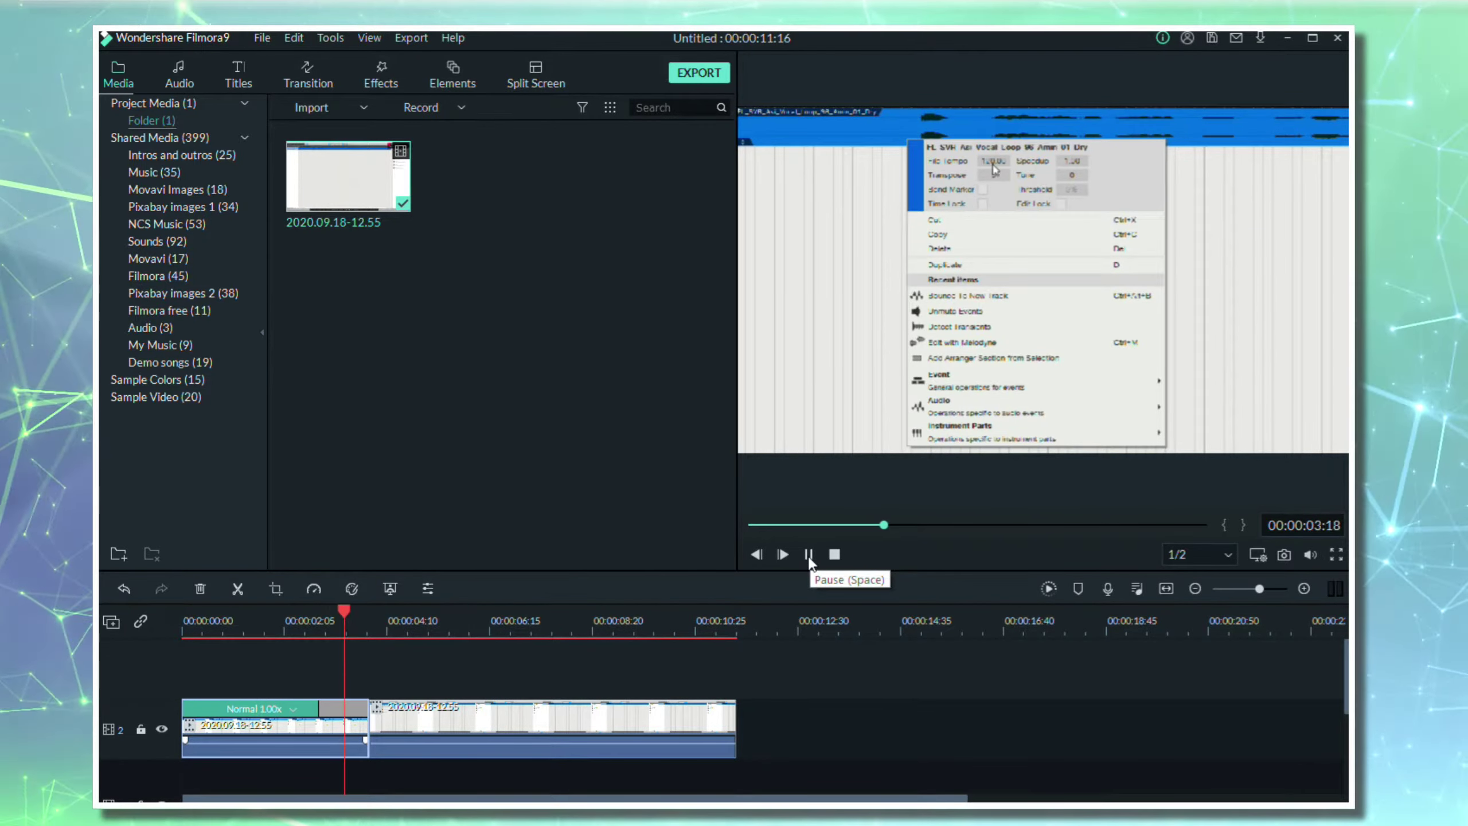
left_click(809, 555)
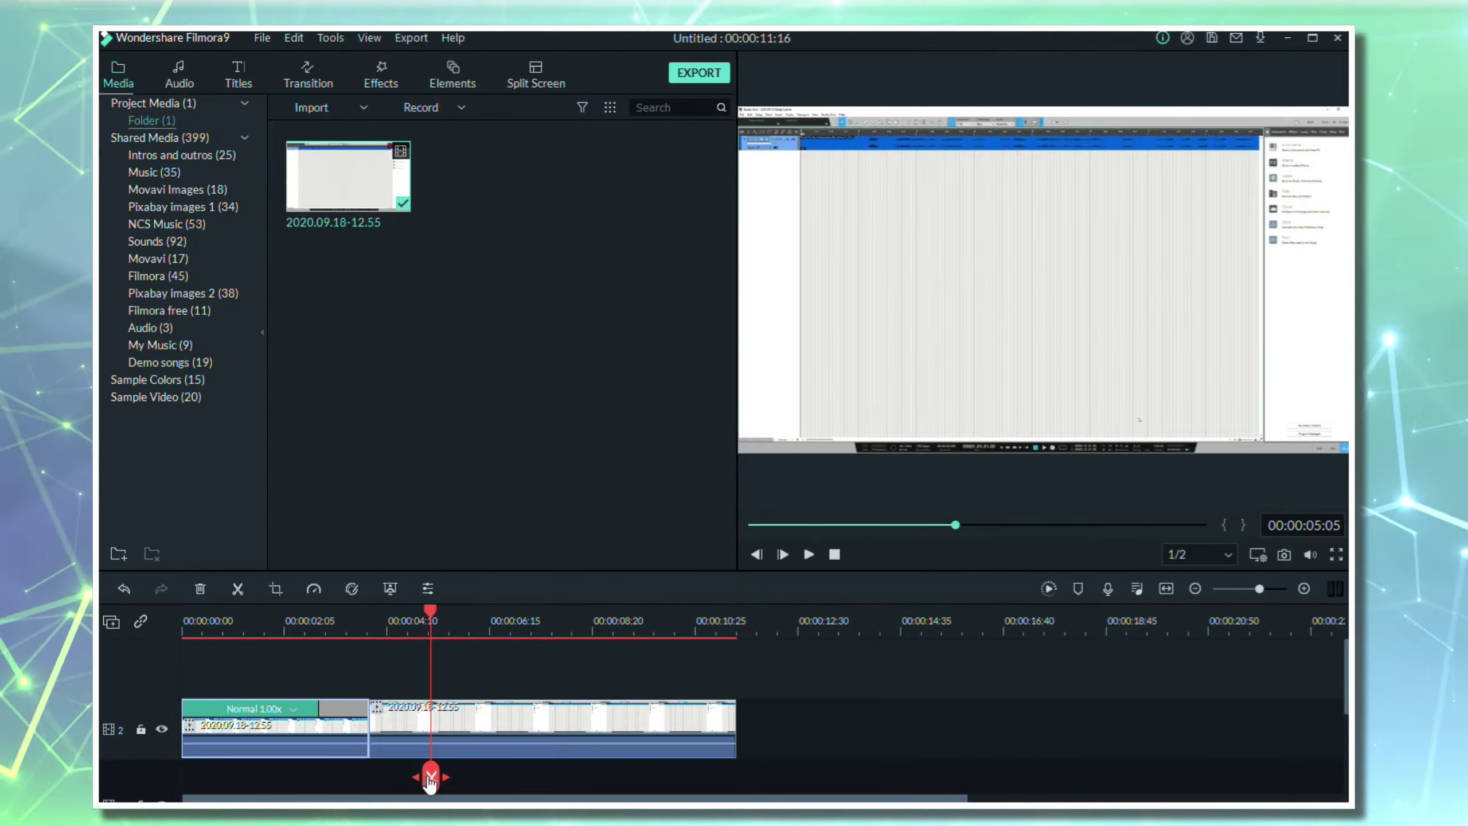
left_click_drag(431, 775, 466, 780)
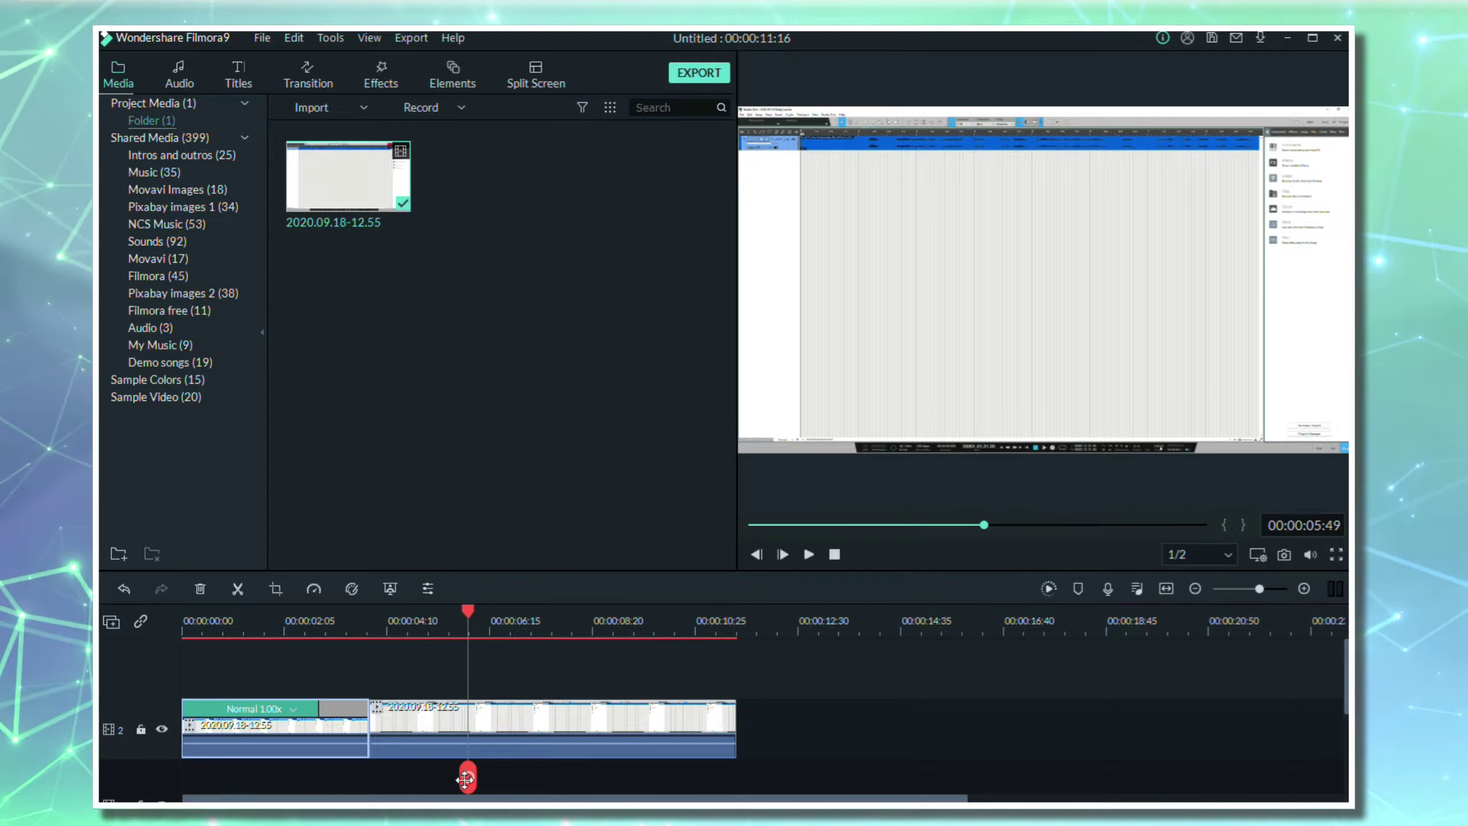
left_click(466, 778)
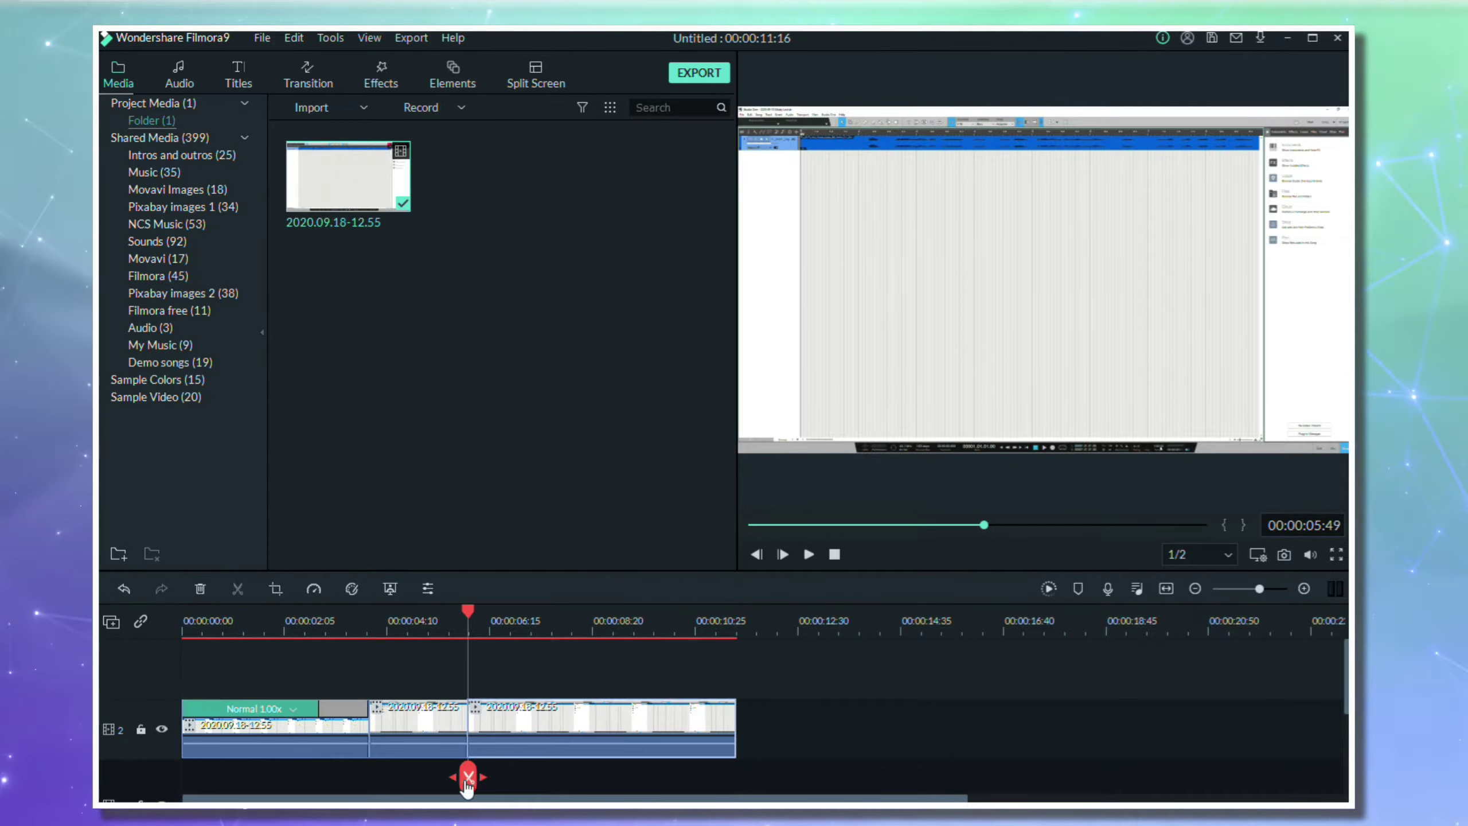
Apply Pan & Zoom to the middle segment, with an 800 x 450 end frame over the tempo area of the recorded transport bar
right_click(410, 730)
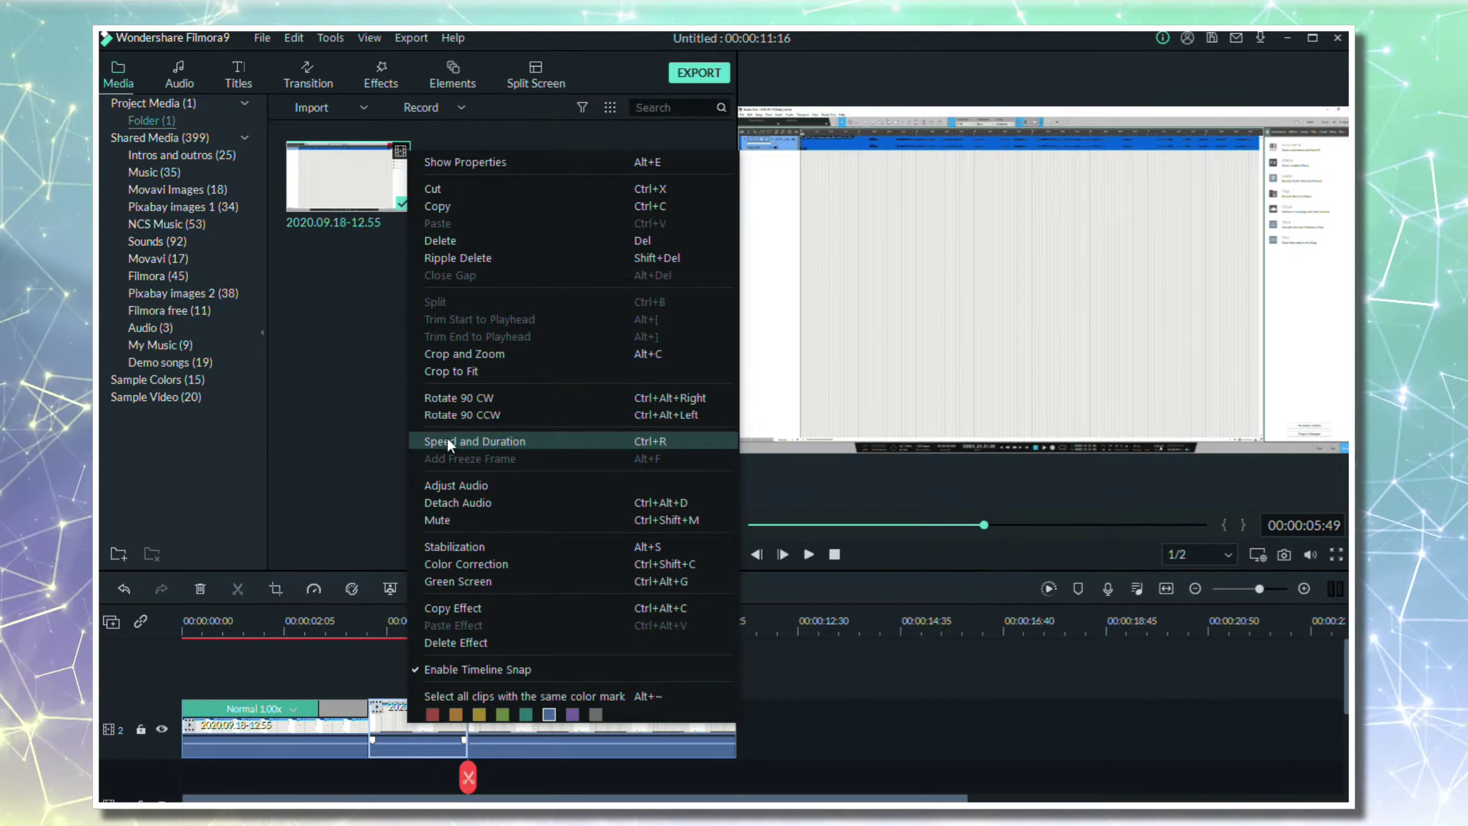
left_click(457, 354)
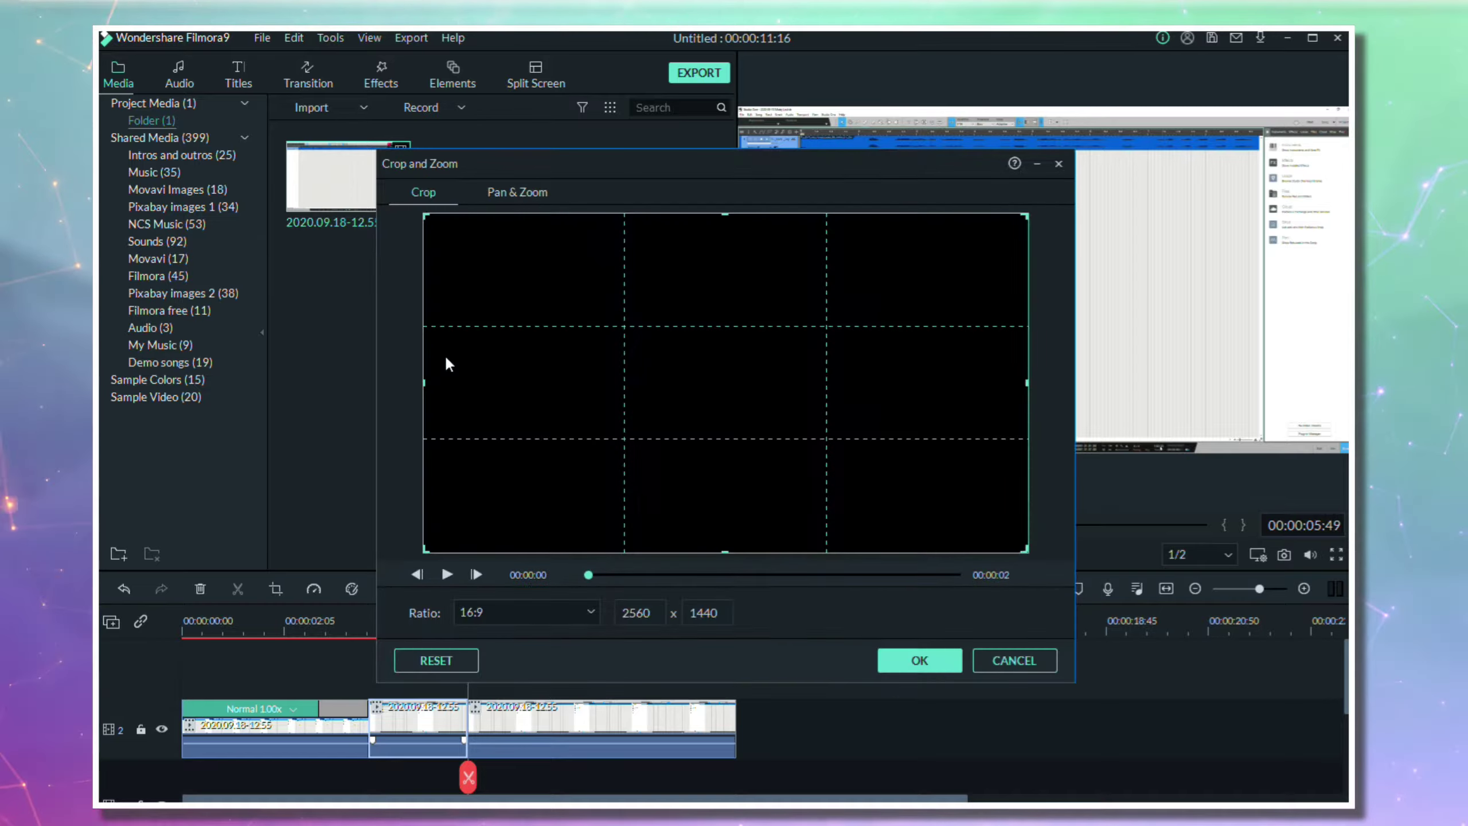
left_click(520, 193)
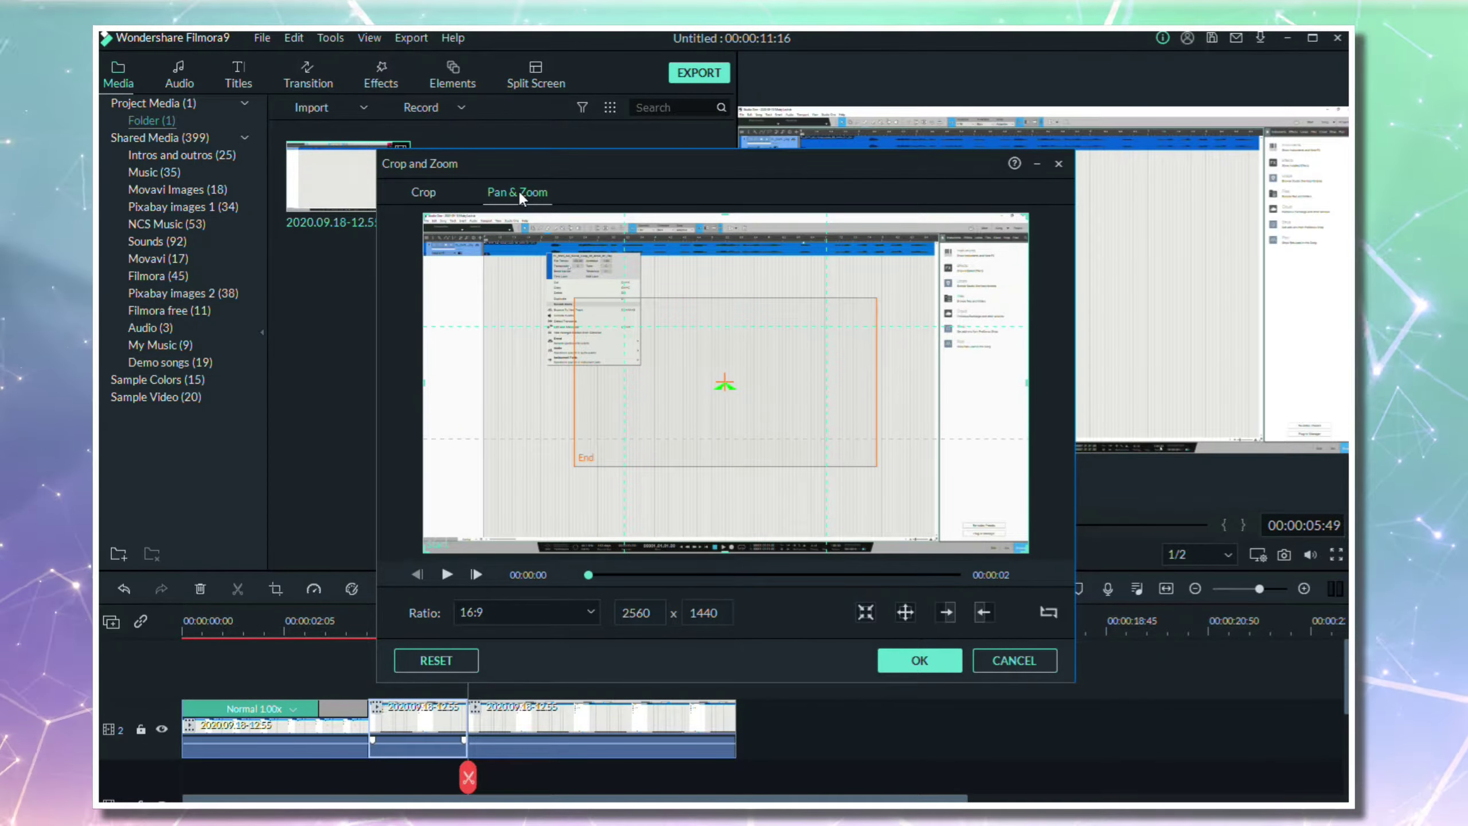
left_click(670, 344)
left_click(639, 612)
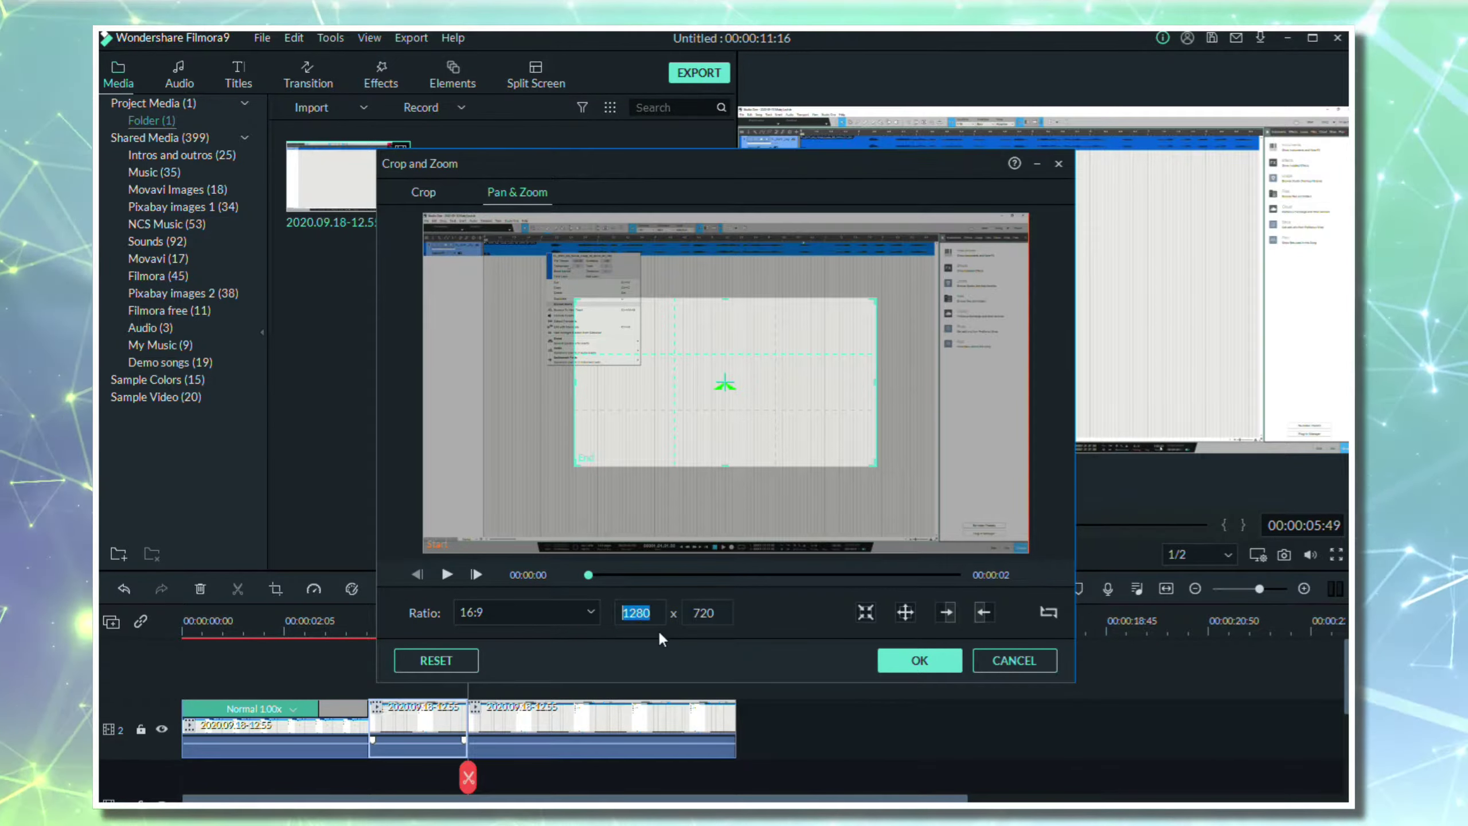
type("800")
left_click_drag(673, 347, 800, 533)
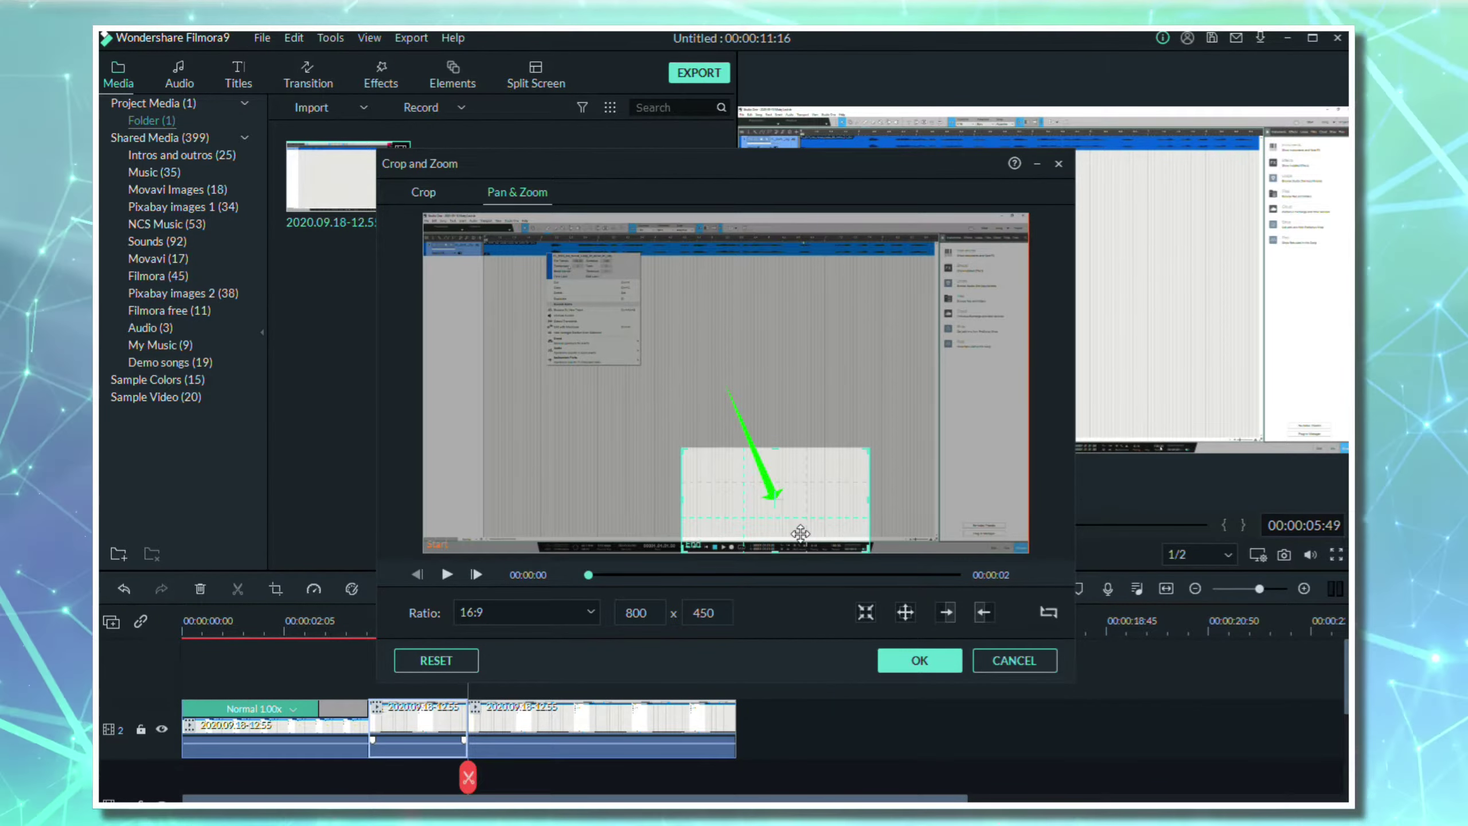
left_click(885, 661)
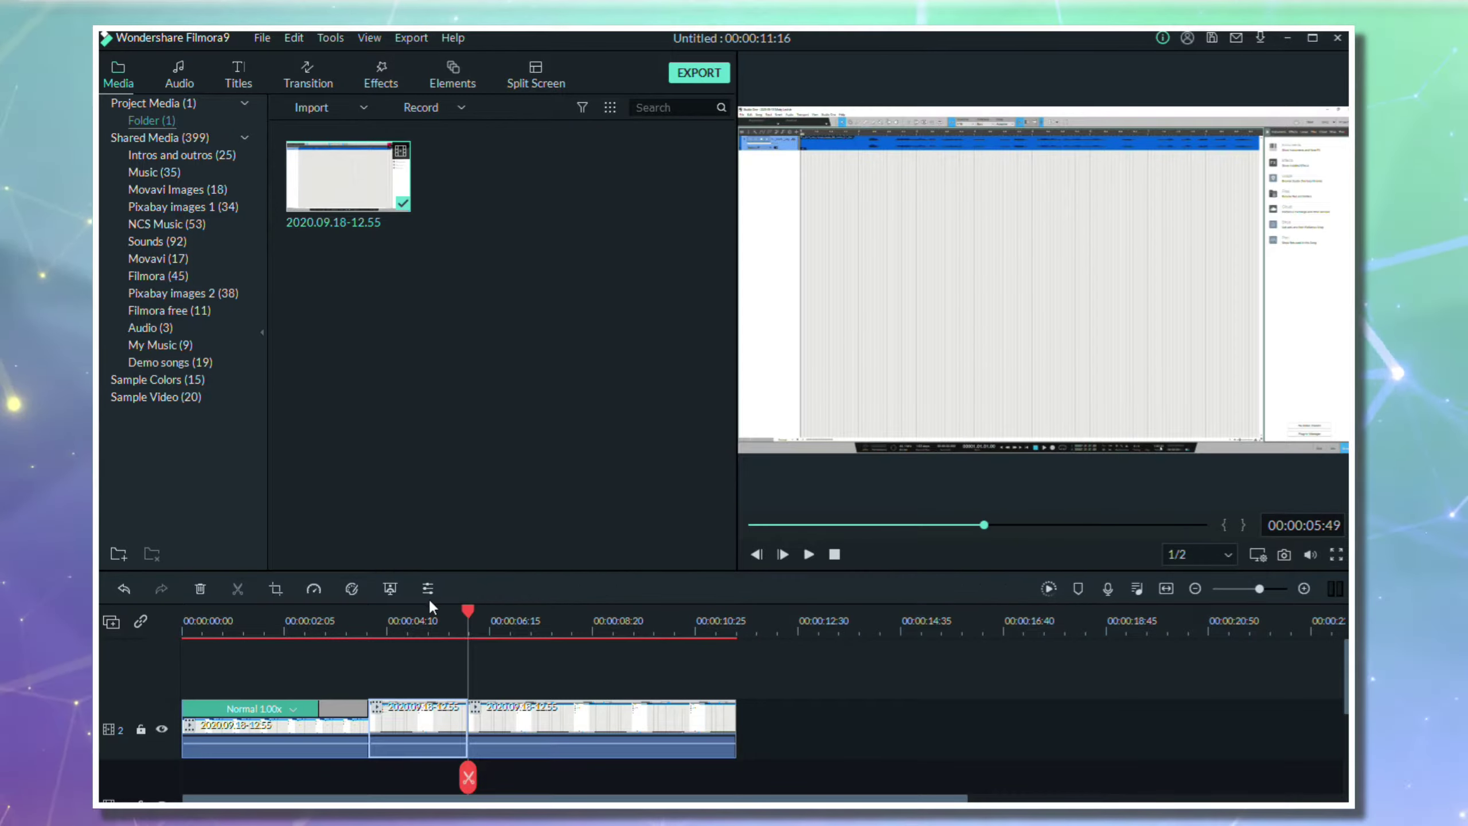
Play back the middle segment to check its pan and zoom movement
left_click(352, 628)
key("space")
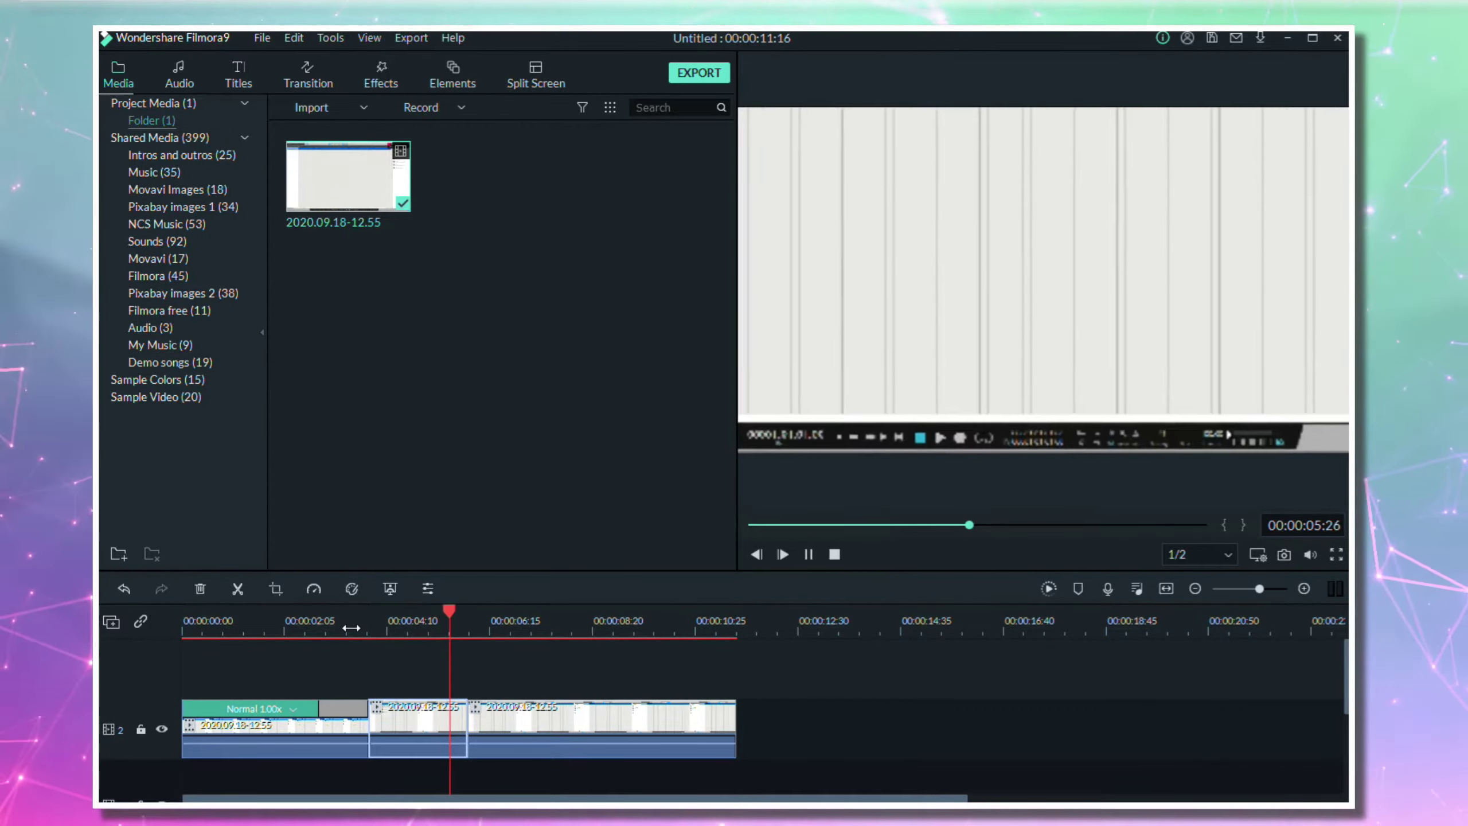
key("space")
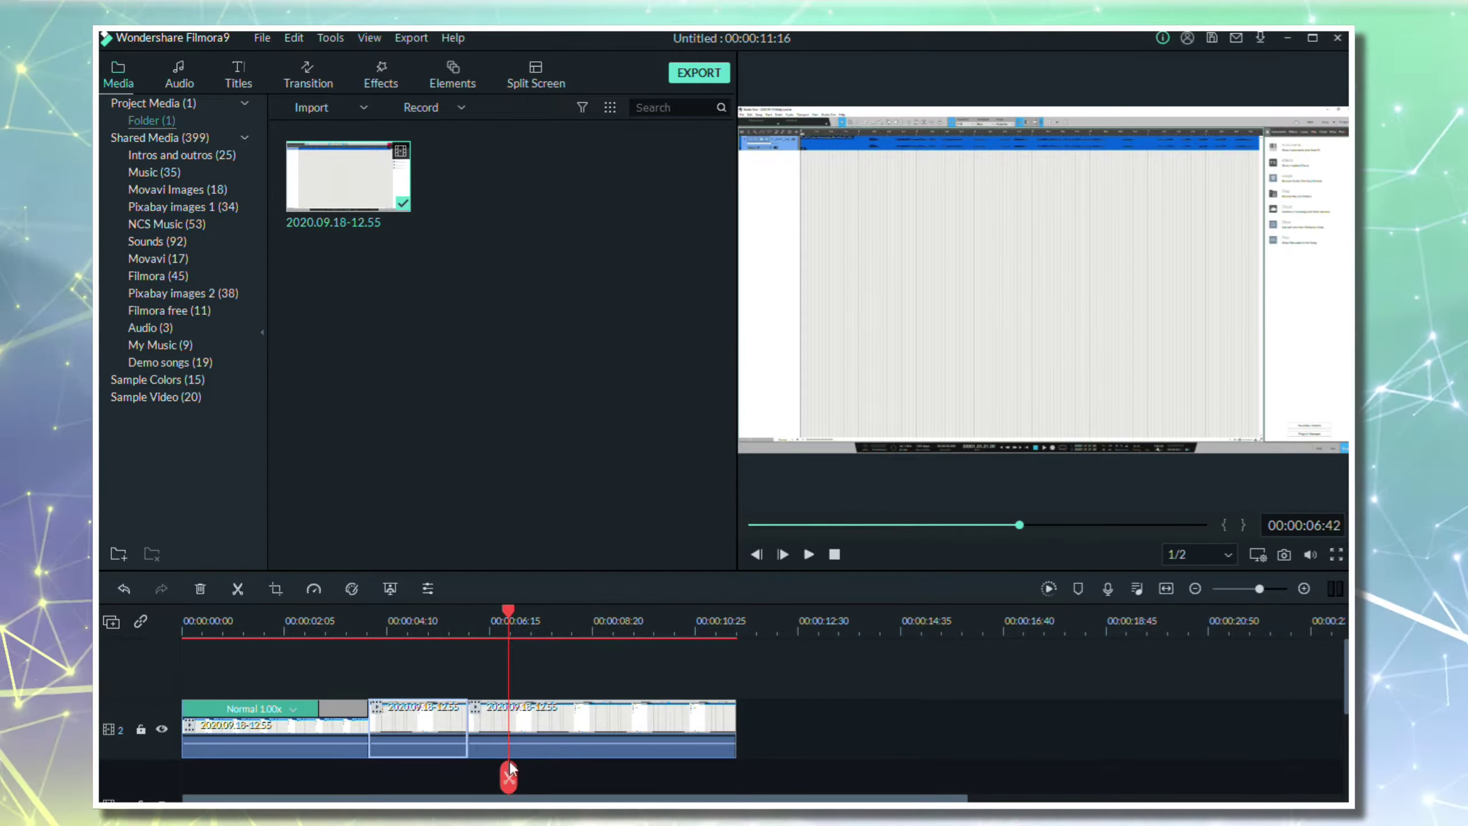
Add a freeze frame to the middle segment at 00:00:05:48, on its last zoomed-in frame
left_click_drag(514, 778, 496, 769)
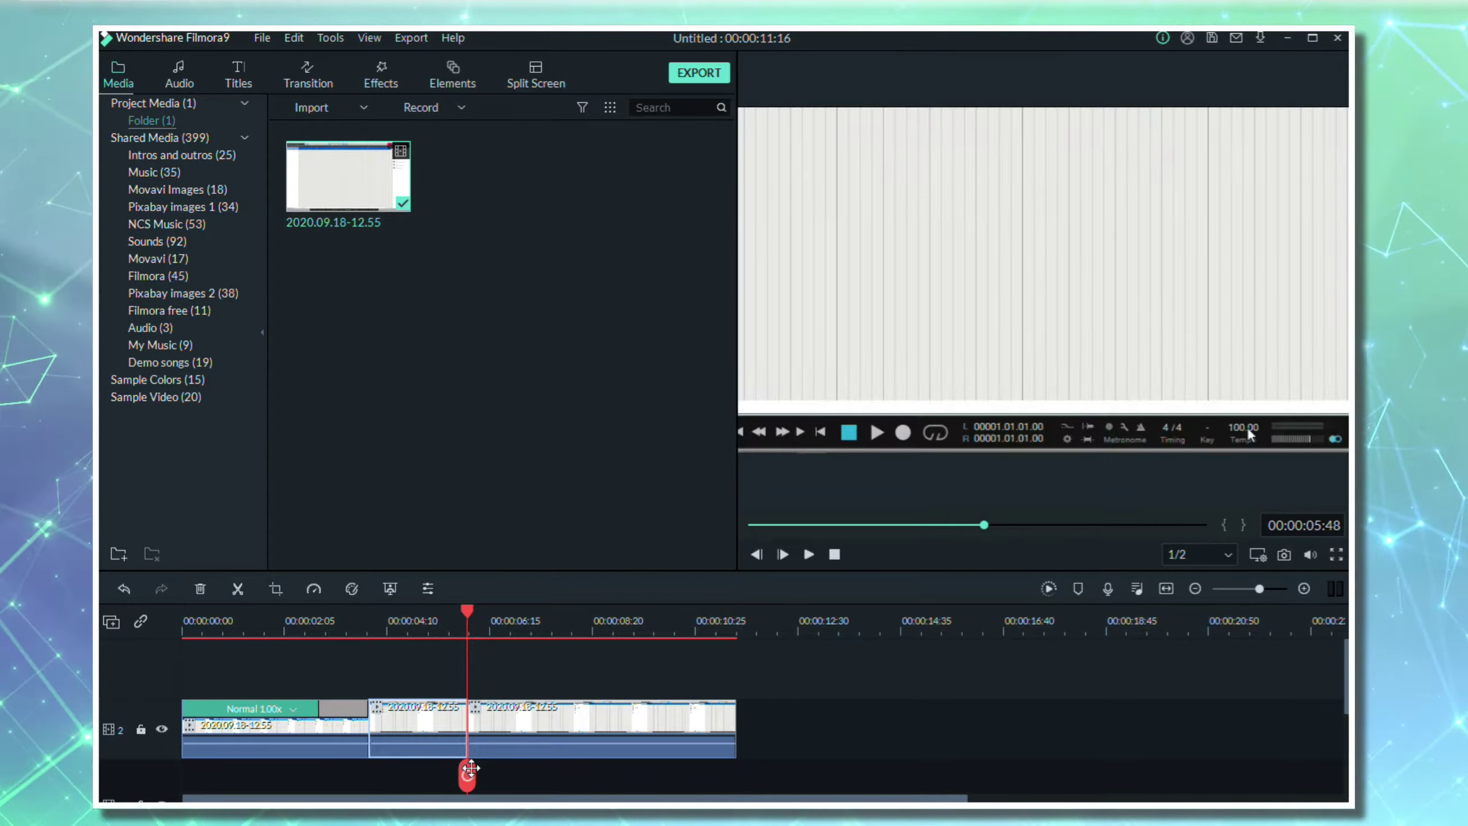
left_click(786, 557)
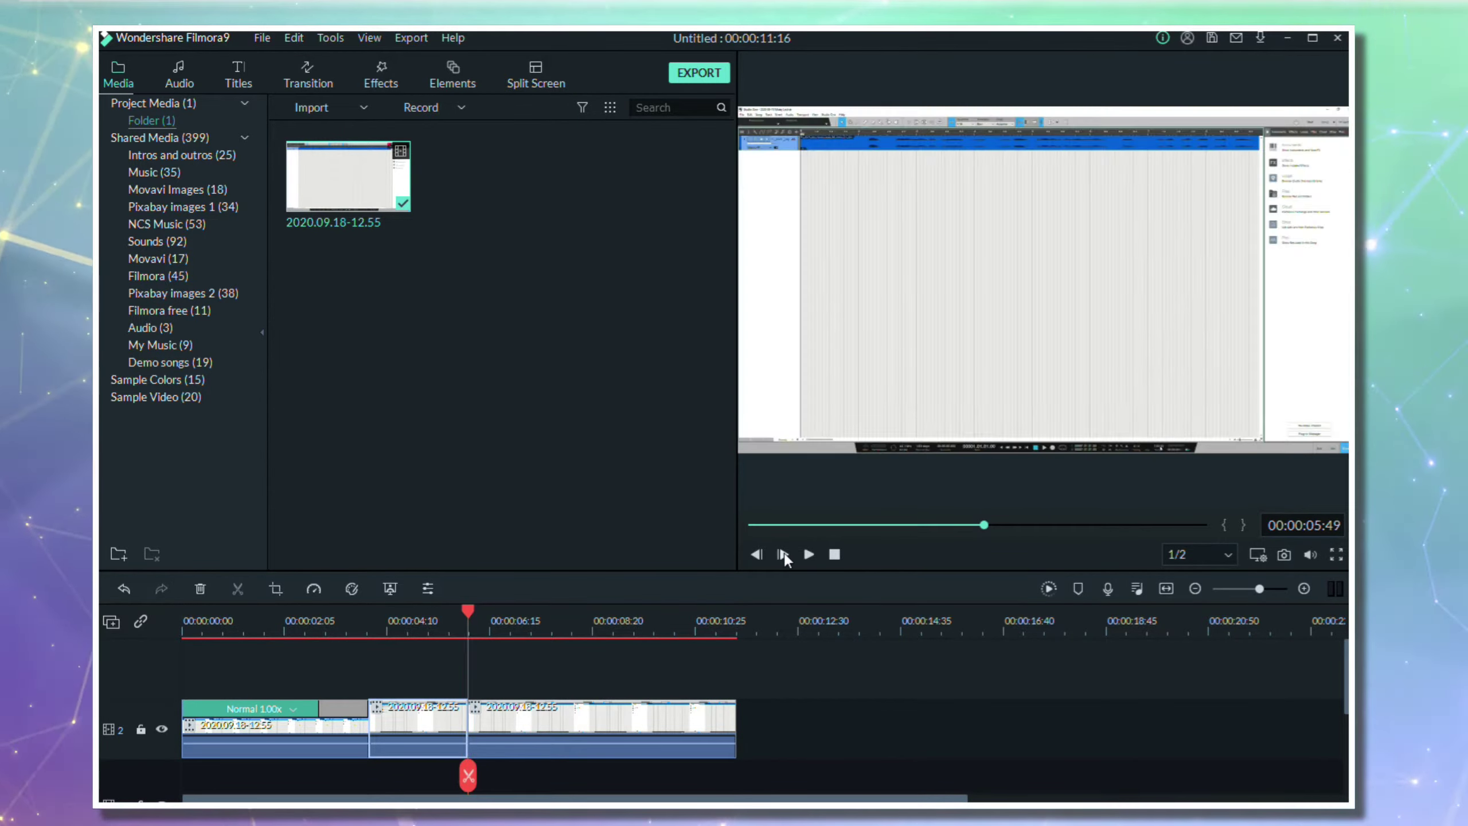
left_click(757, 556)
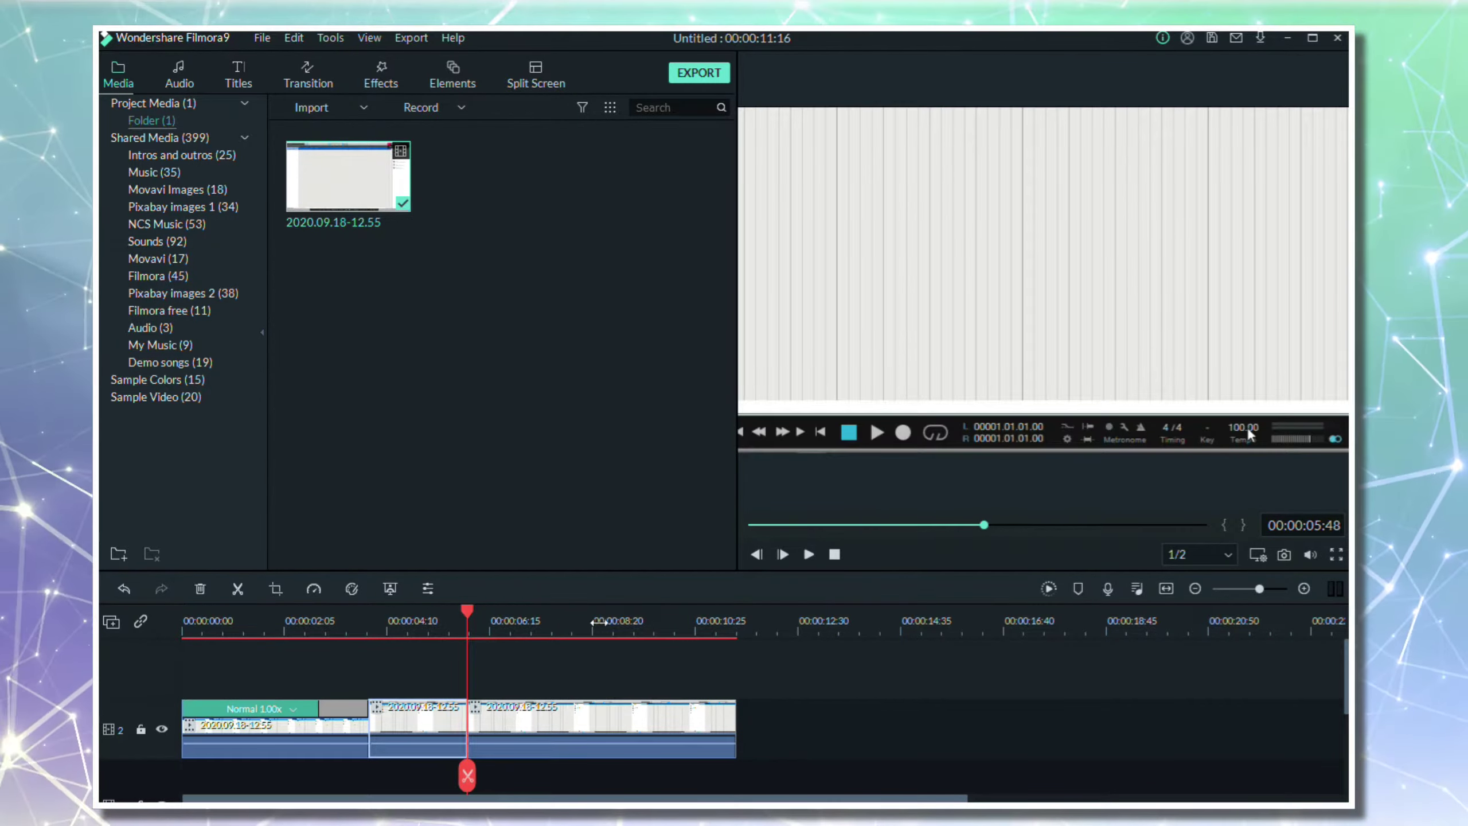
right_click(449, 718)
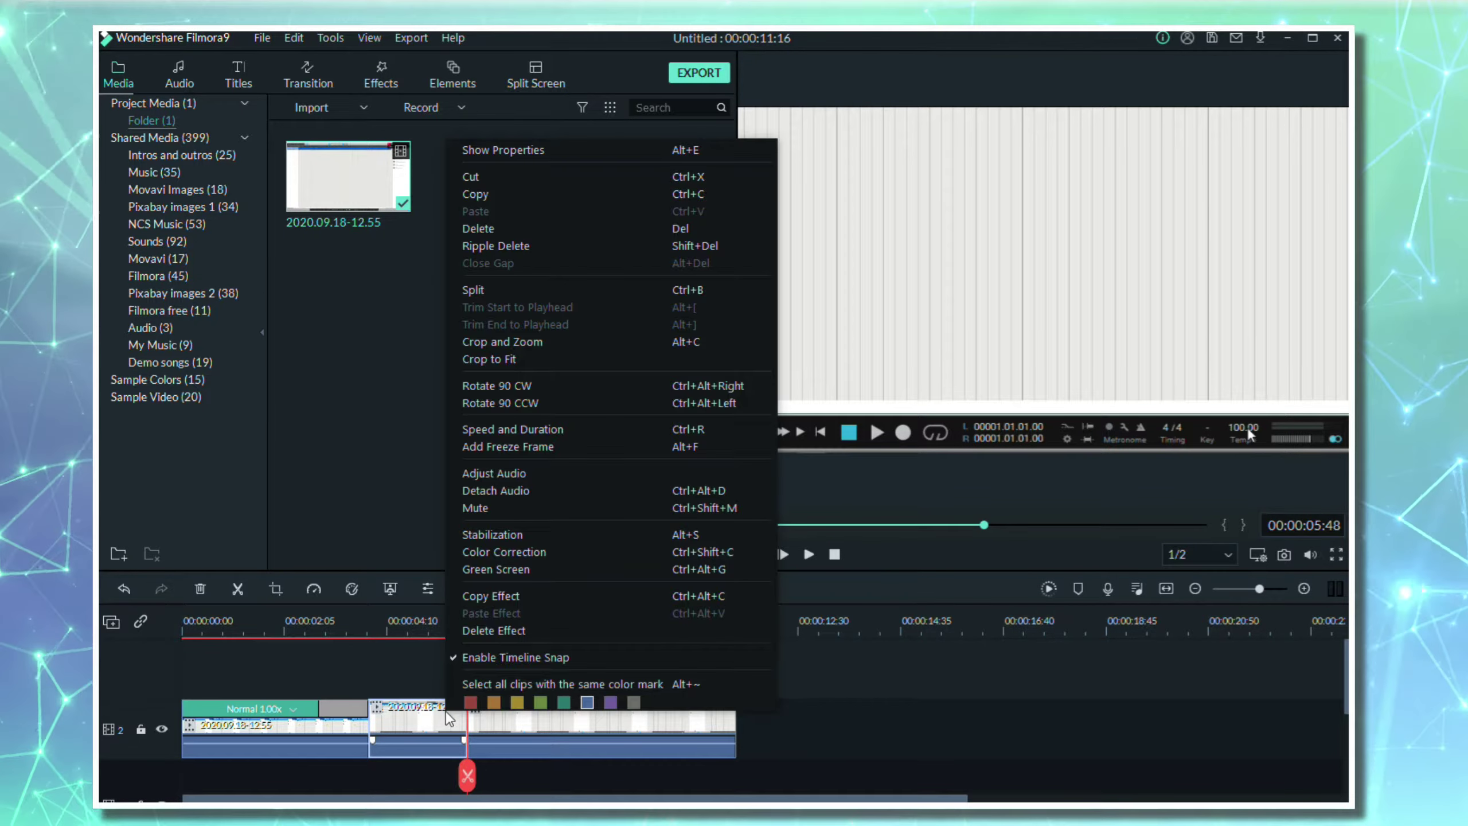
left_click(486, 443)
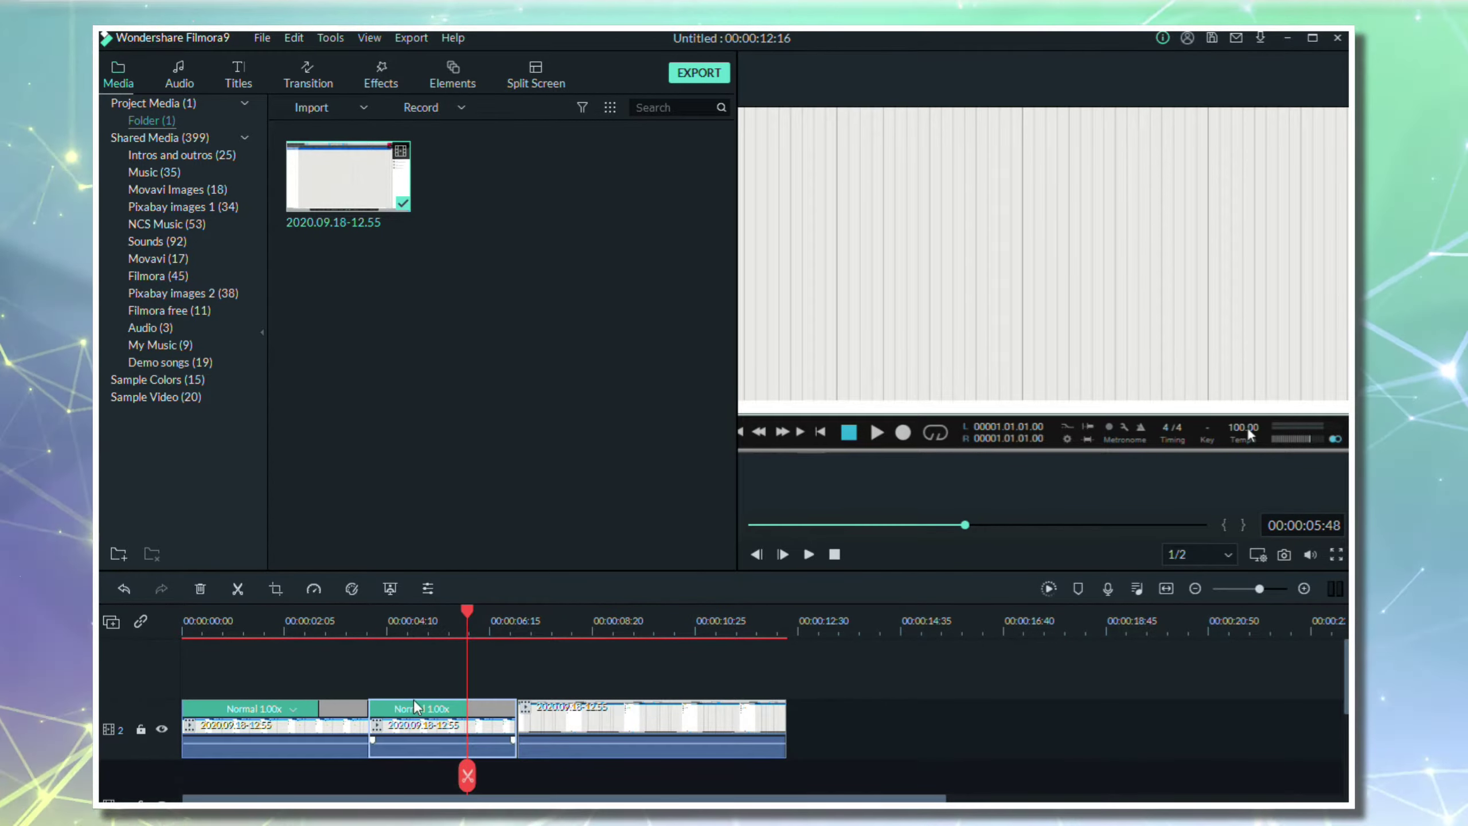
Slow the middle segment down to a speed of 0.5 with Ripple Edit enabled
right_click(414, 731)
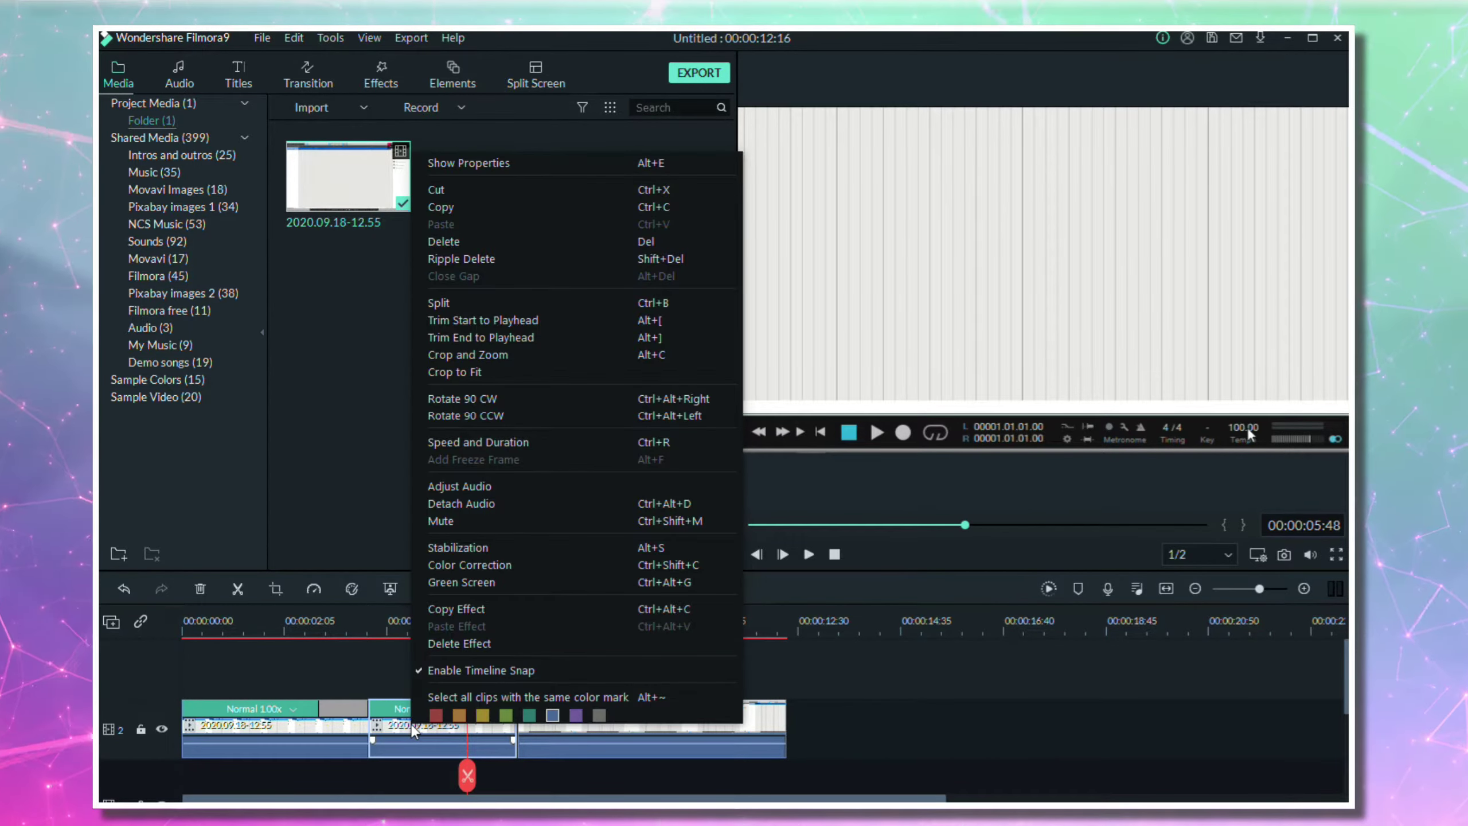
left_click(461, 442)
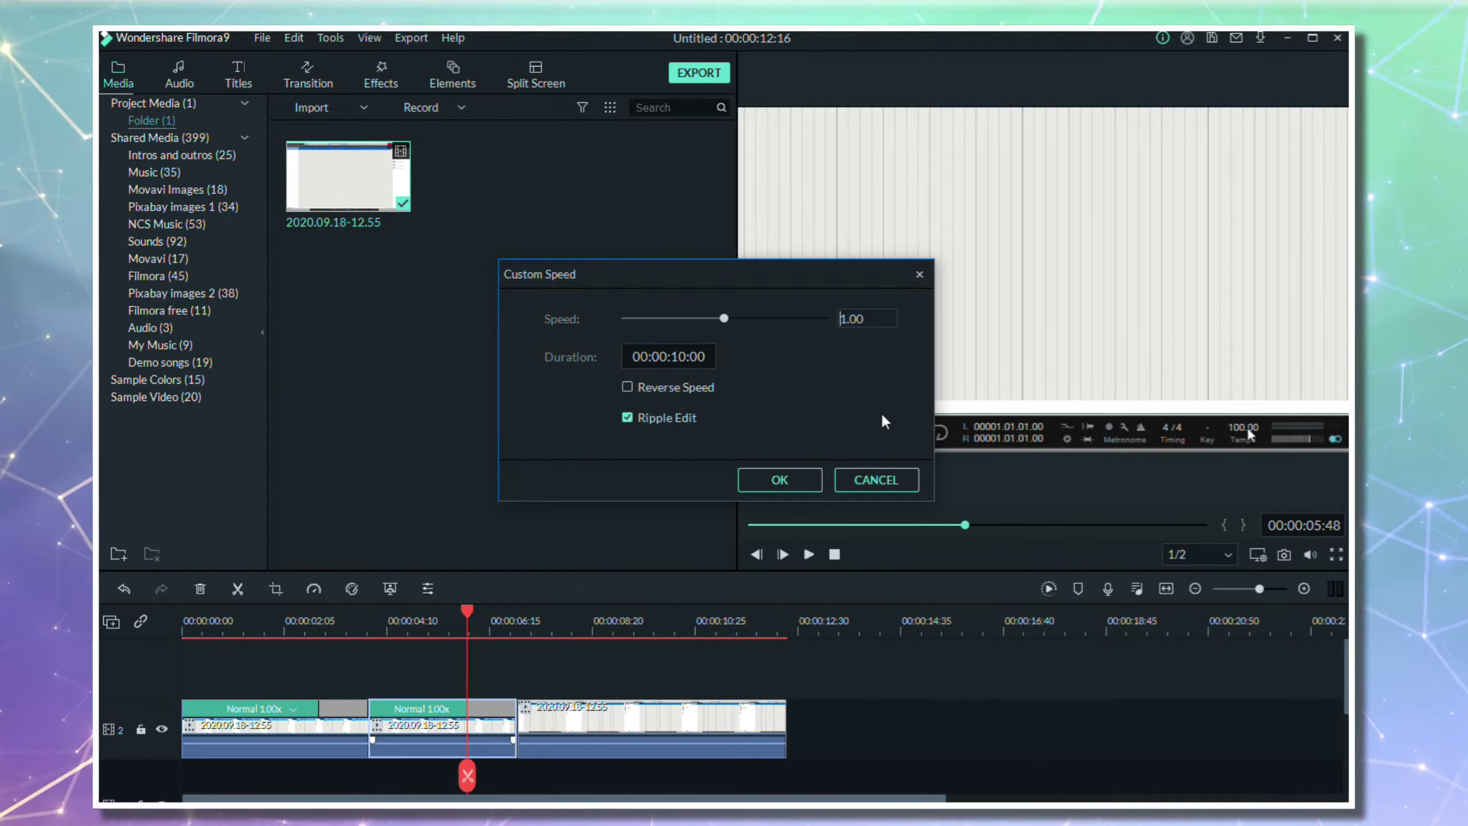
key("Delete")
key("Delete")
key("Delete")
key("Delete")
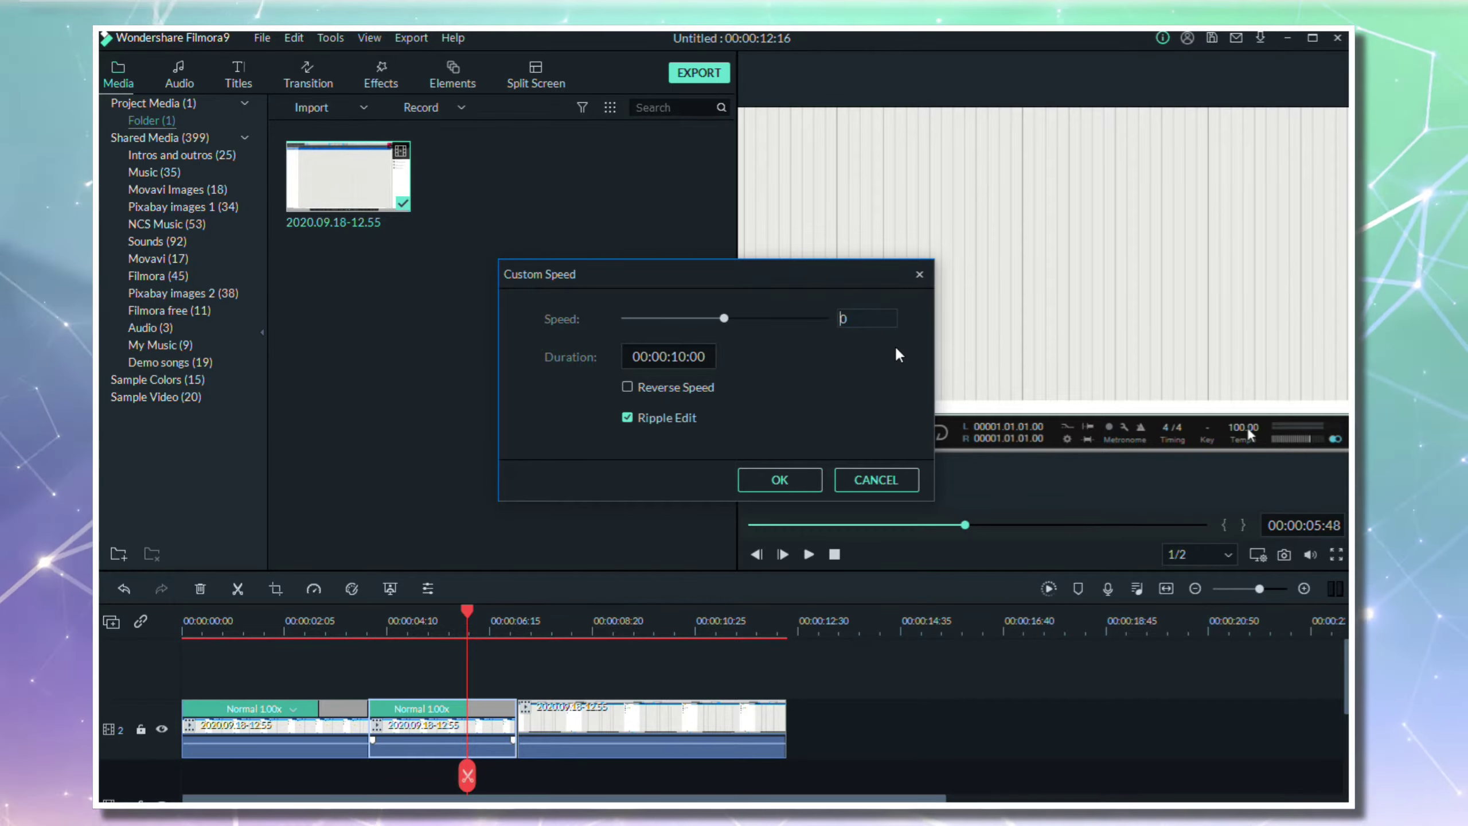
type("0.5")
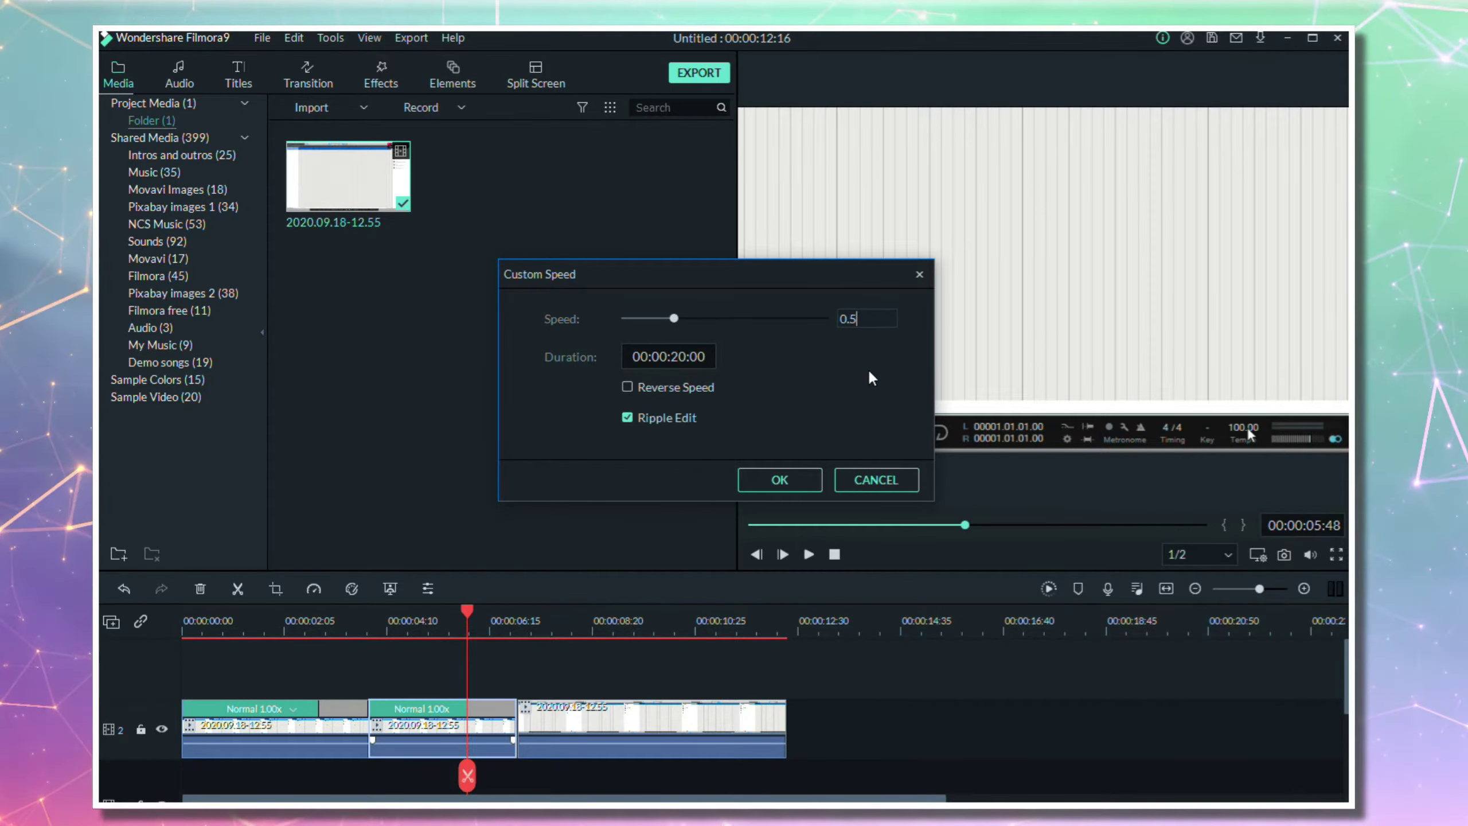
left_click(801, 480)
Play back the timeline from 00:00:03:08 through the slowed middle segment
left_click(336, 622)
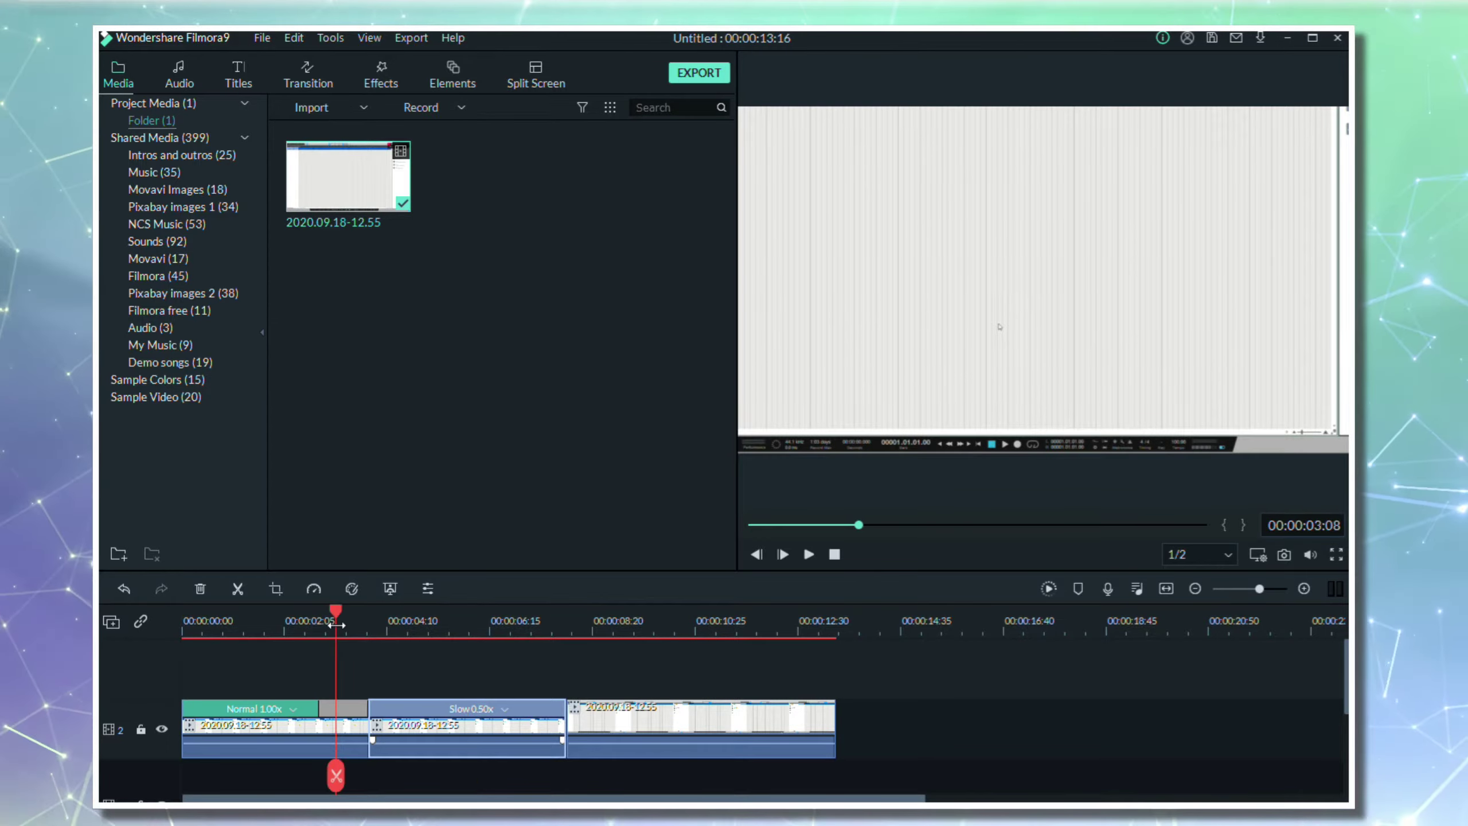
key("space")
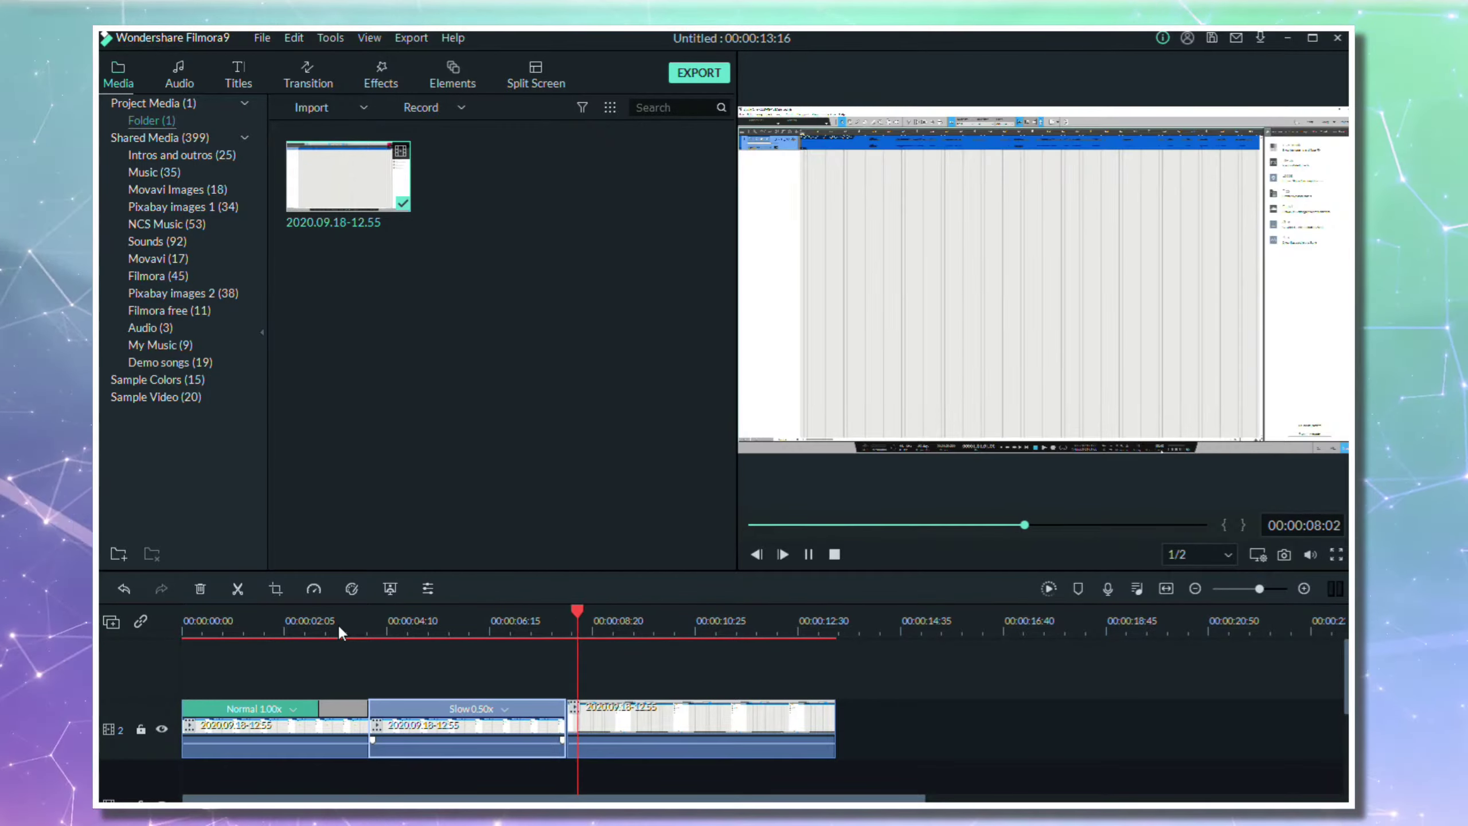
key("space")
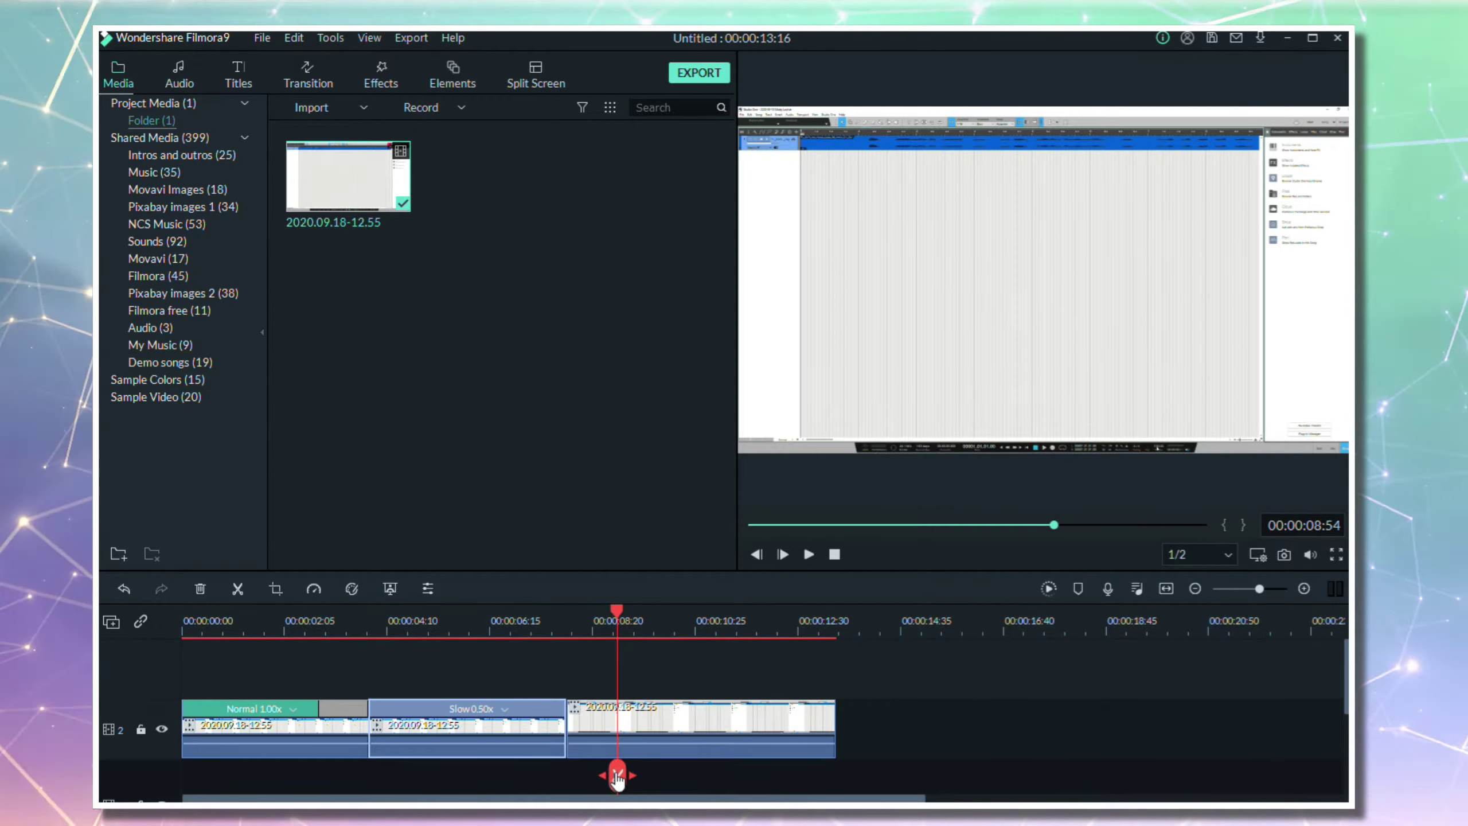
Split the remaining clip at 00:00:11:34 and crop the part before the split to 800 x 450 over the recorded transport bar's tempo area
left_click_drag(616, 772, 751, 766)
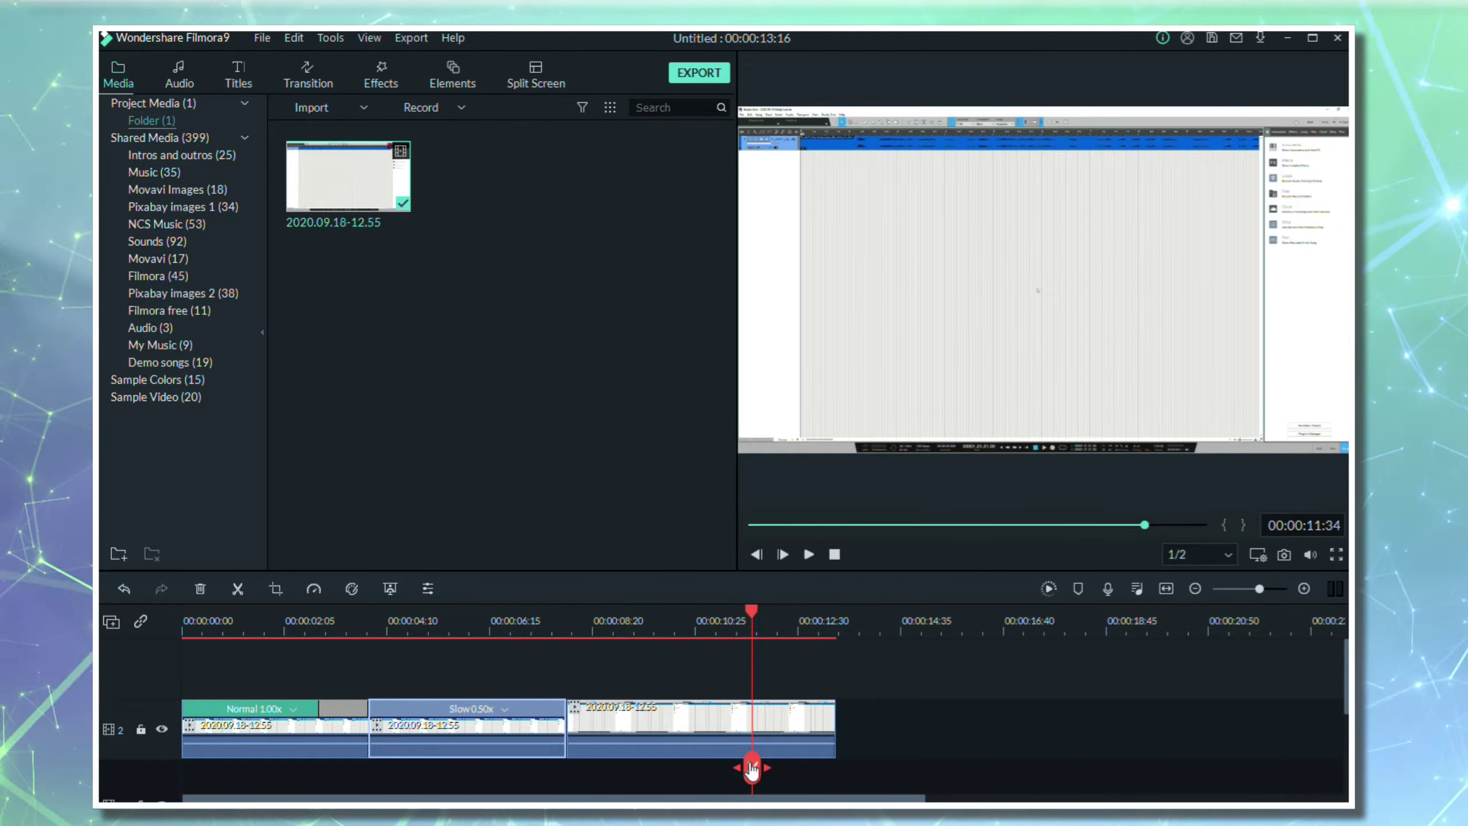
key("ctrl+b")
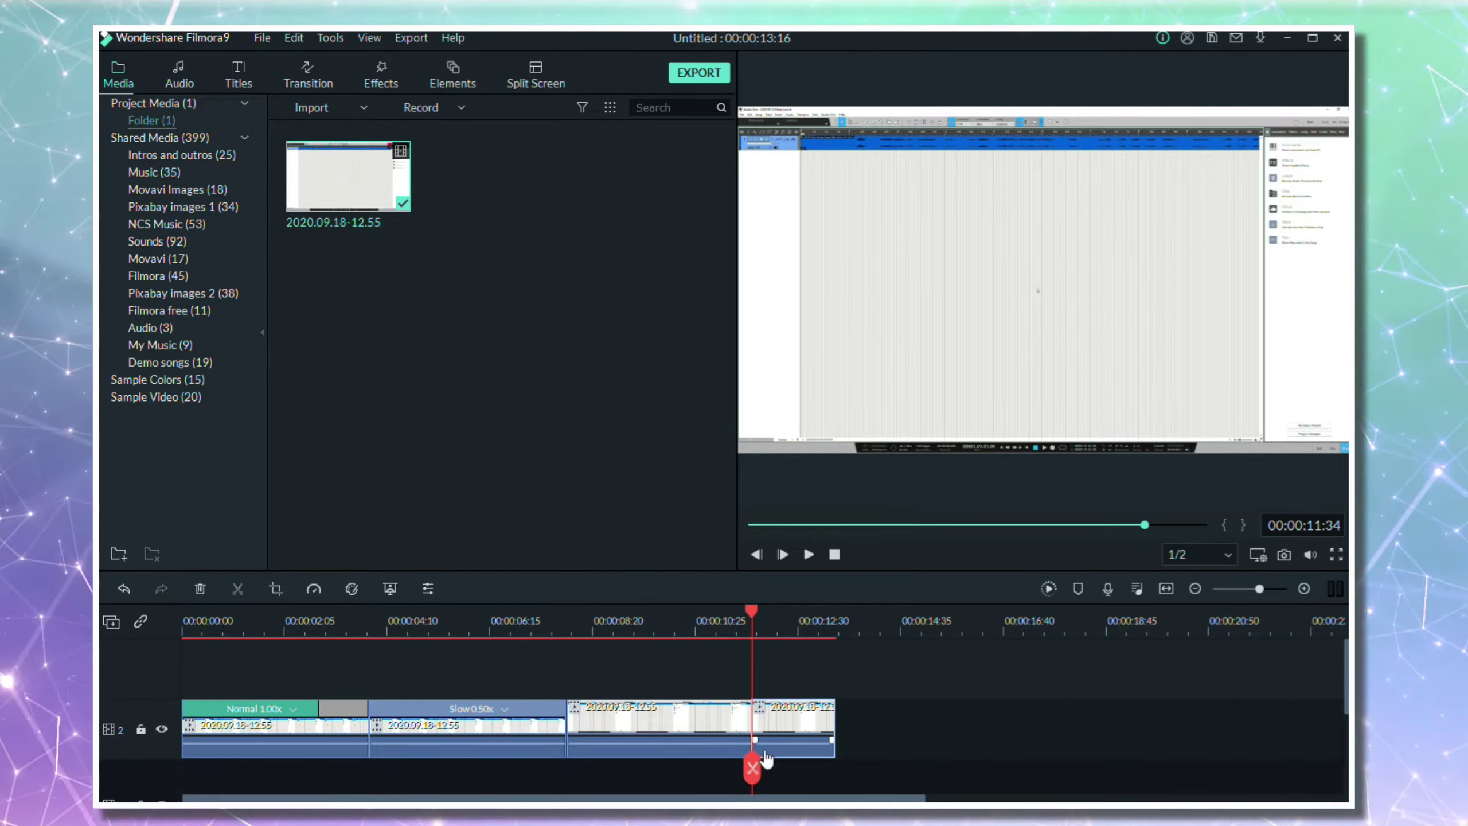
left_click(640, 720)
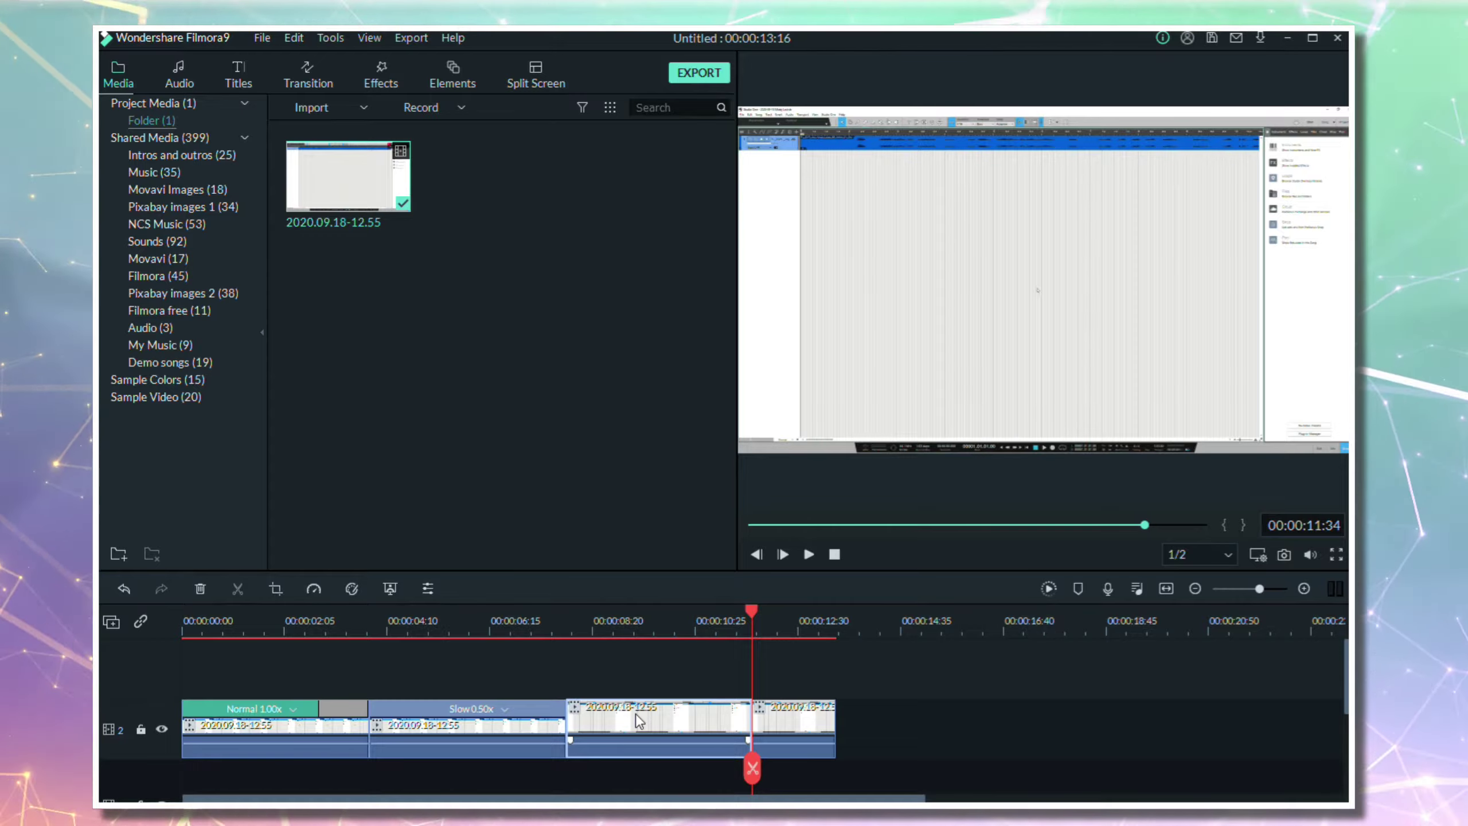
right_click(639, 720)
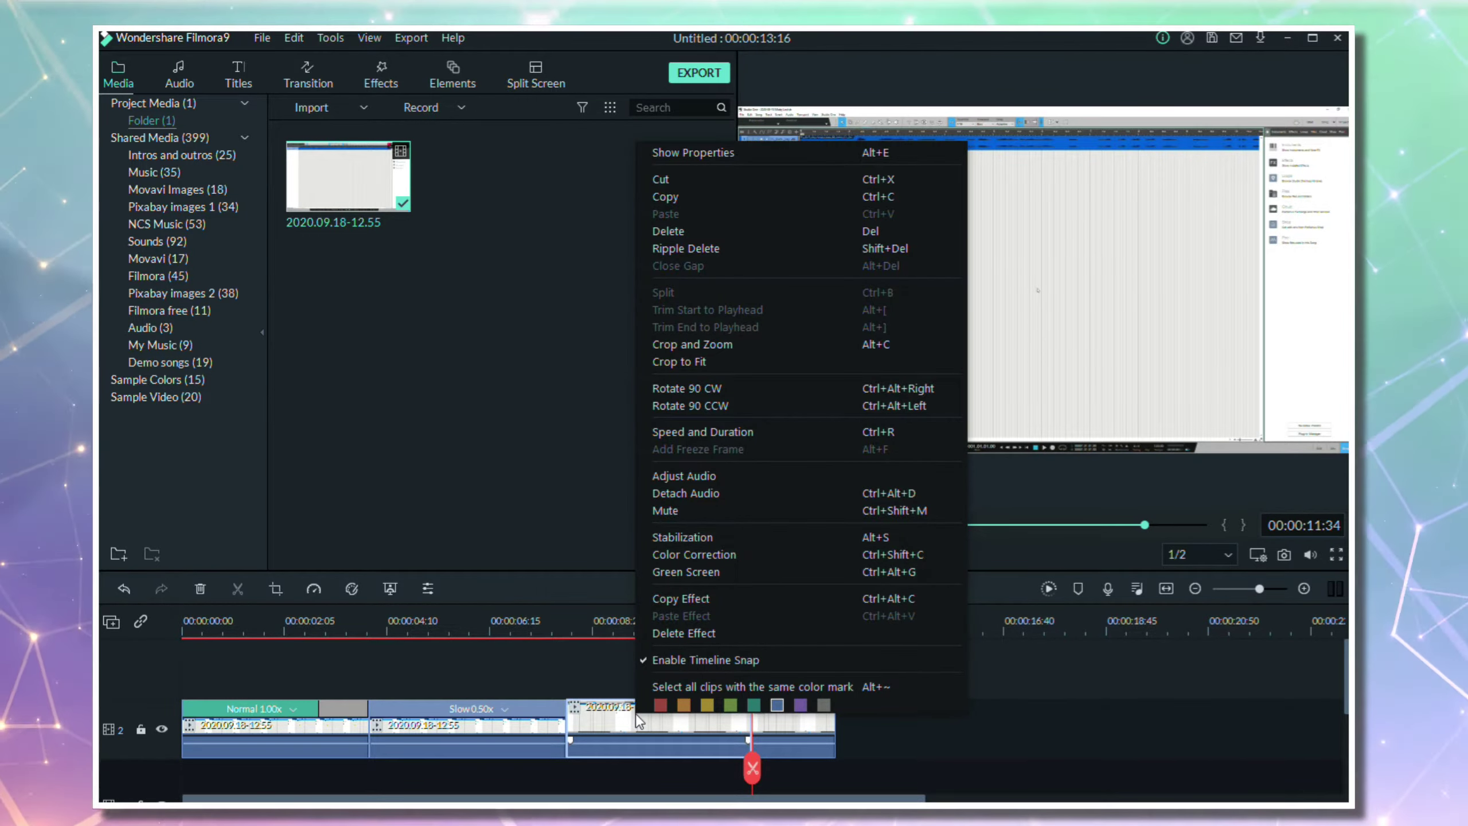
left_click(686, 343)
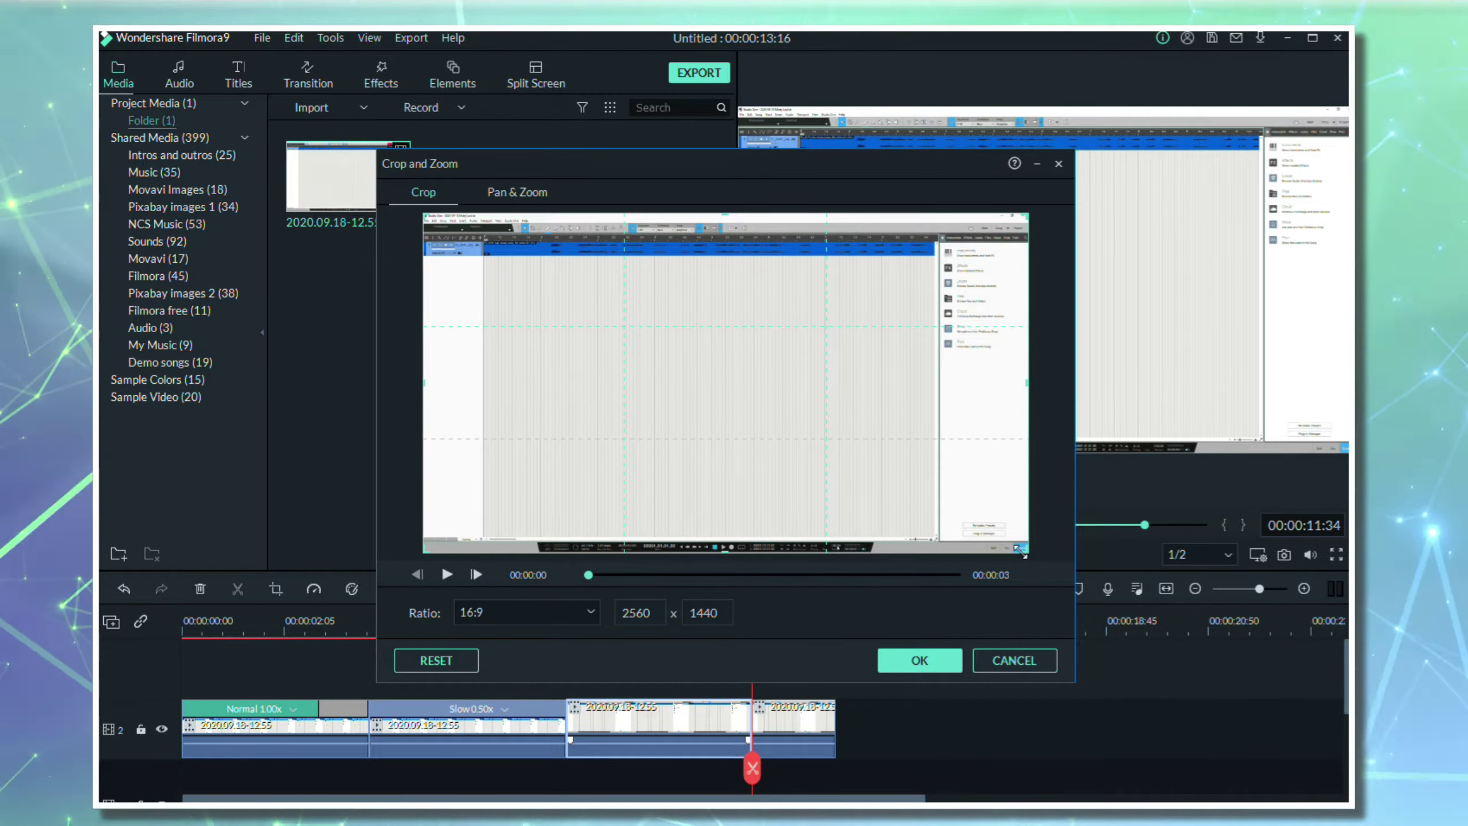
left_click_drag(644, 613, 651, 613)
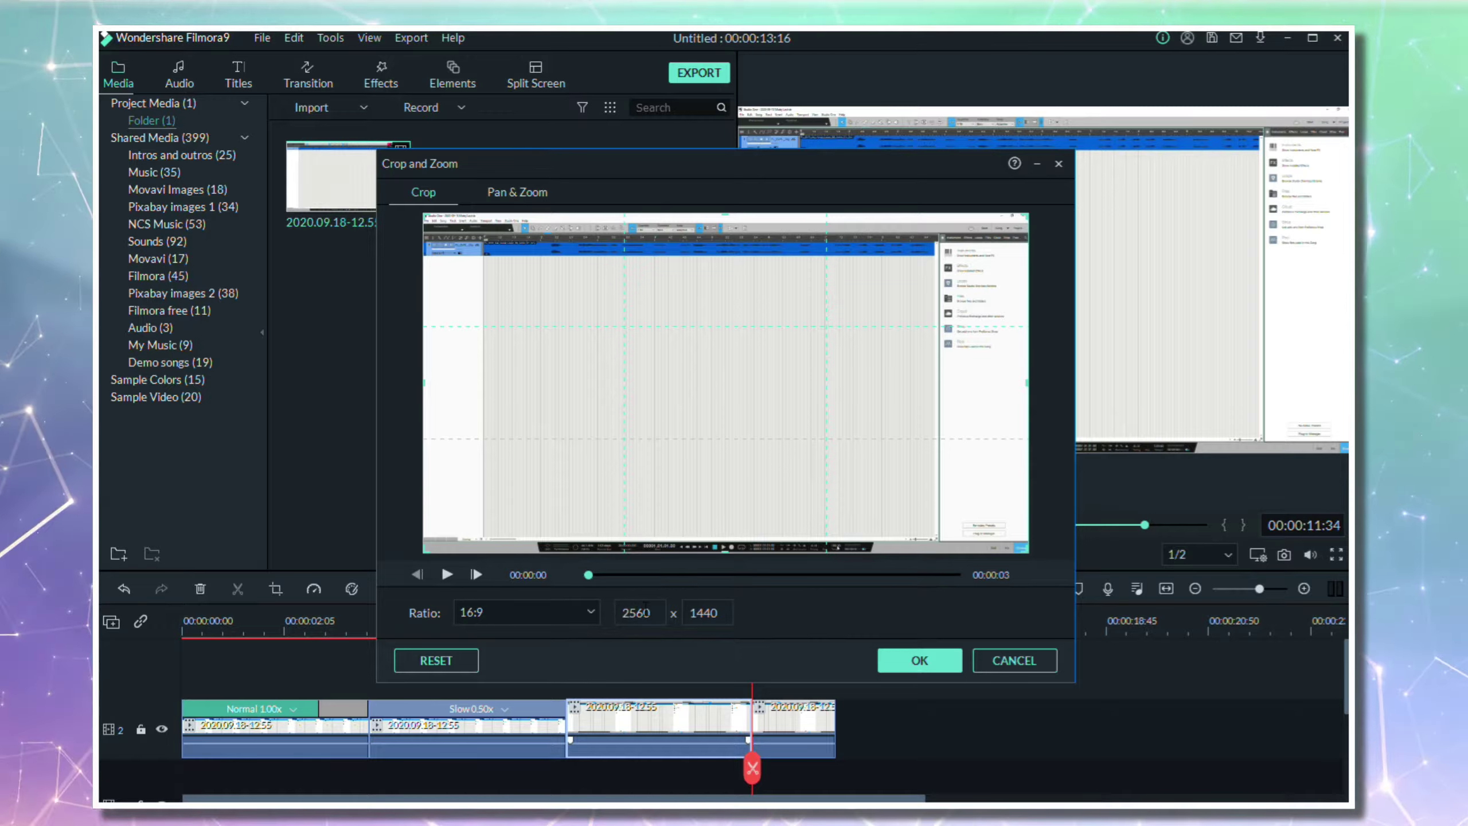
type("800")
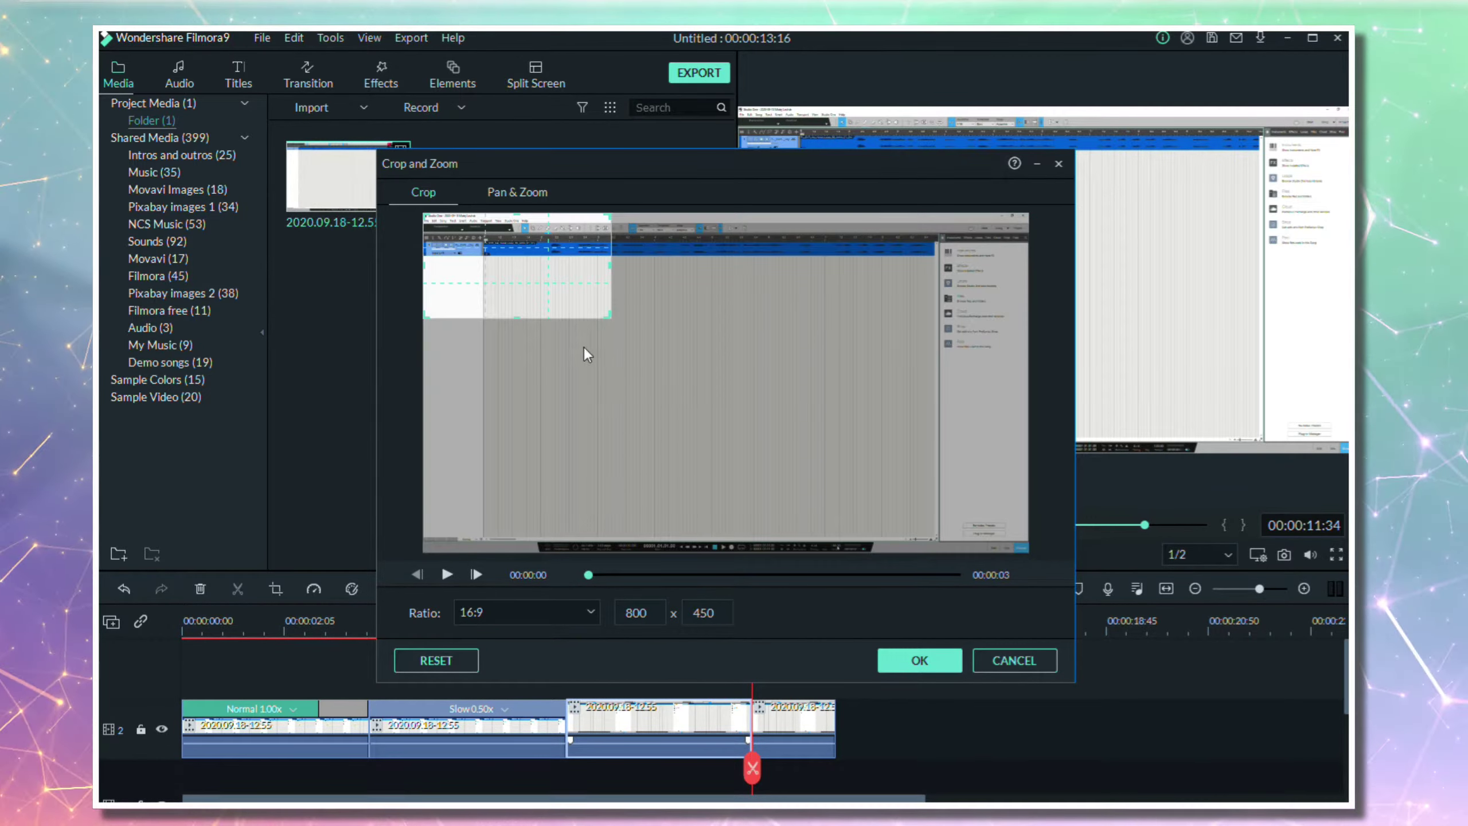
left_click_drag(603, 324, 817, 529)
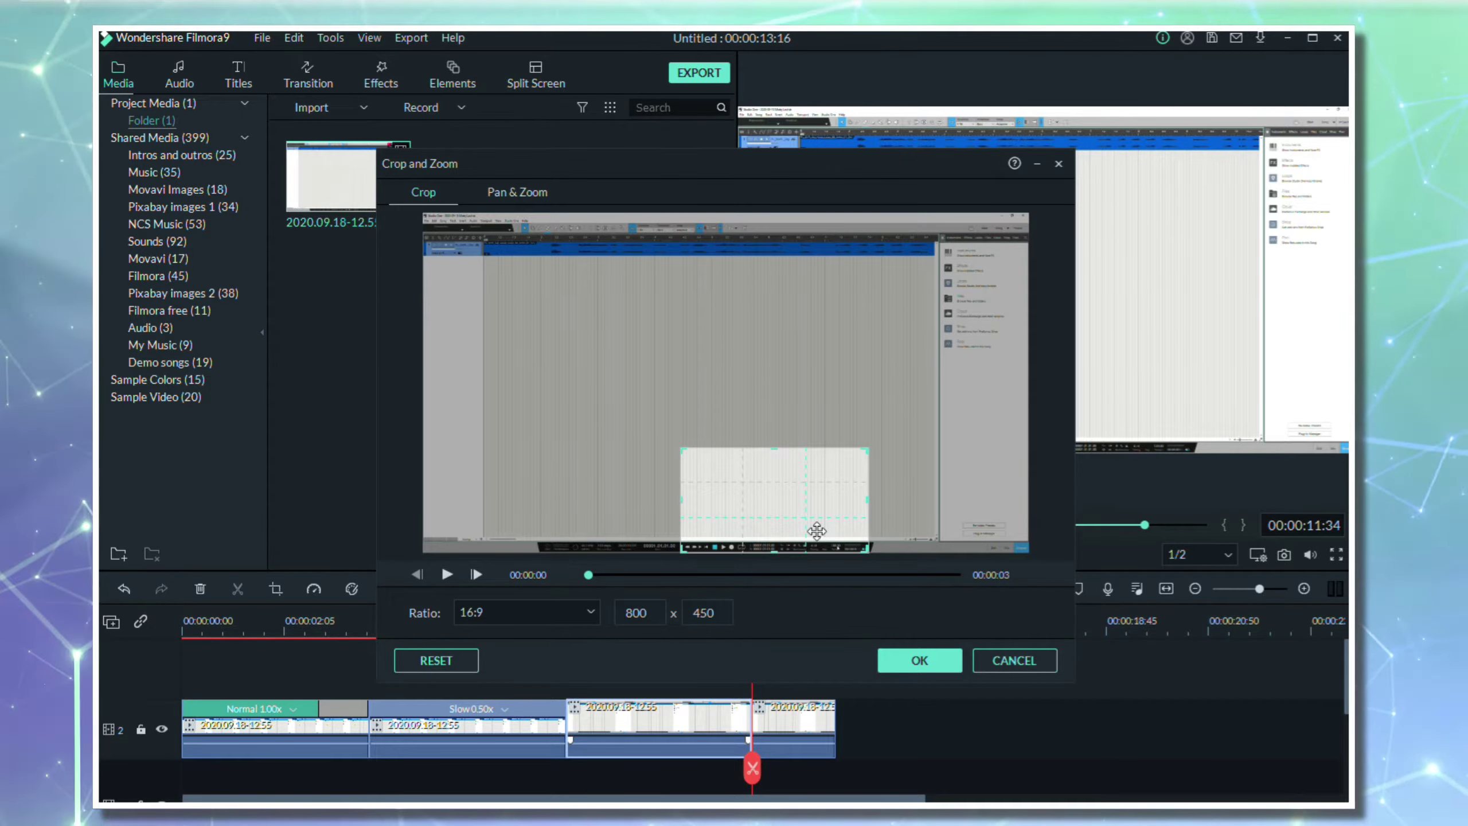
left_click_drag(817, 530, 819, 529)
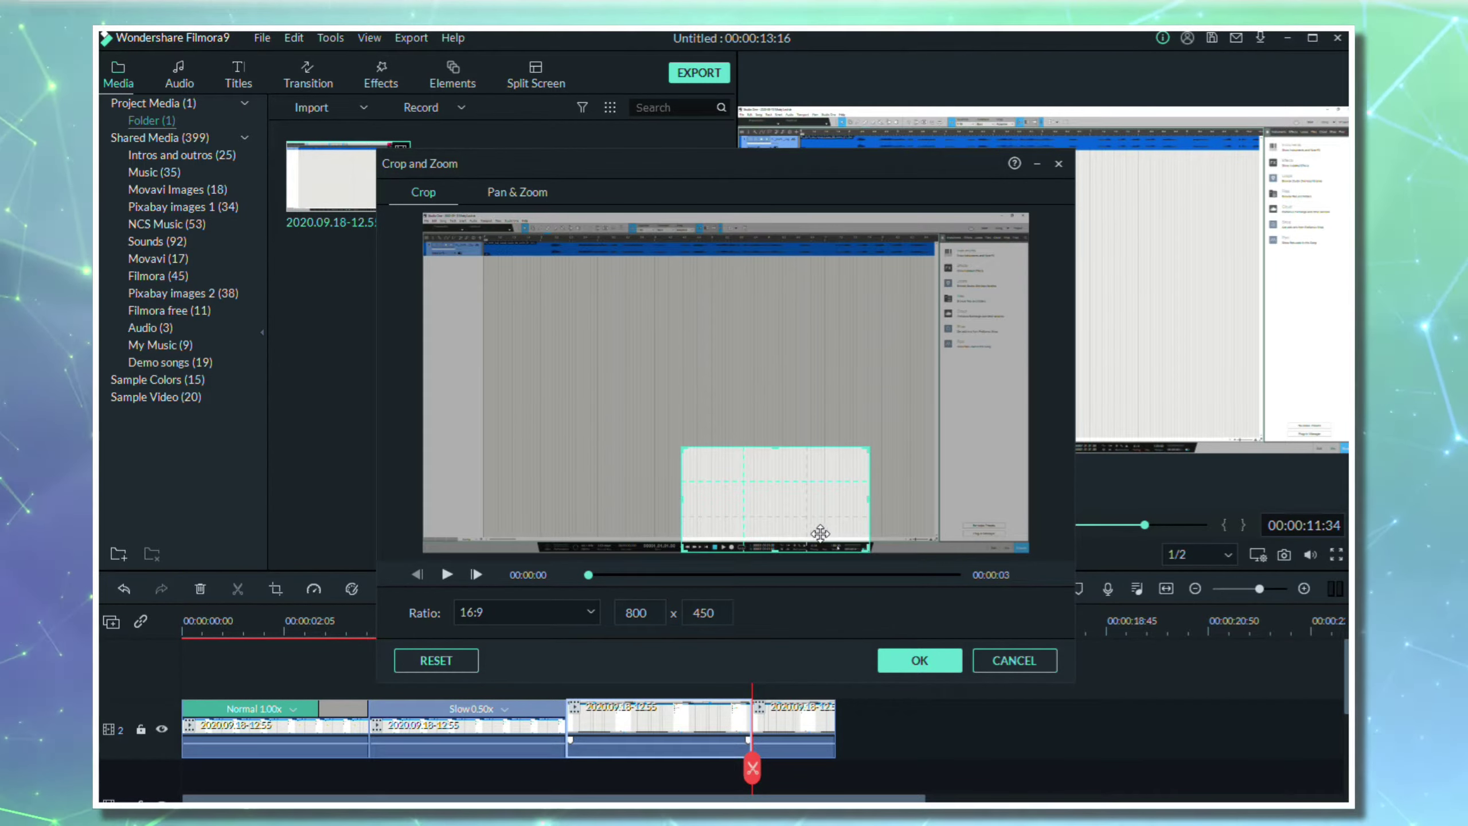
left_click(918, 661)
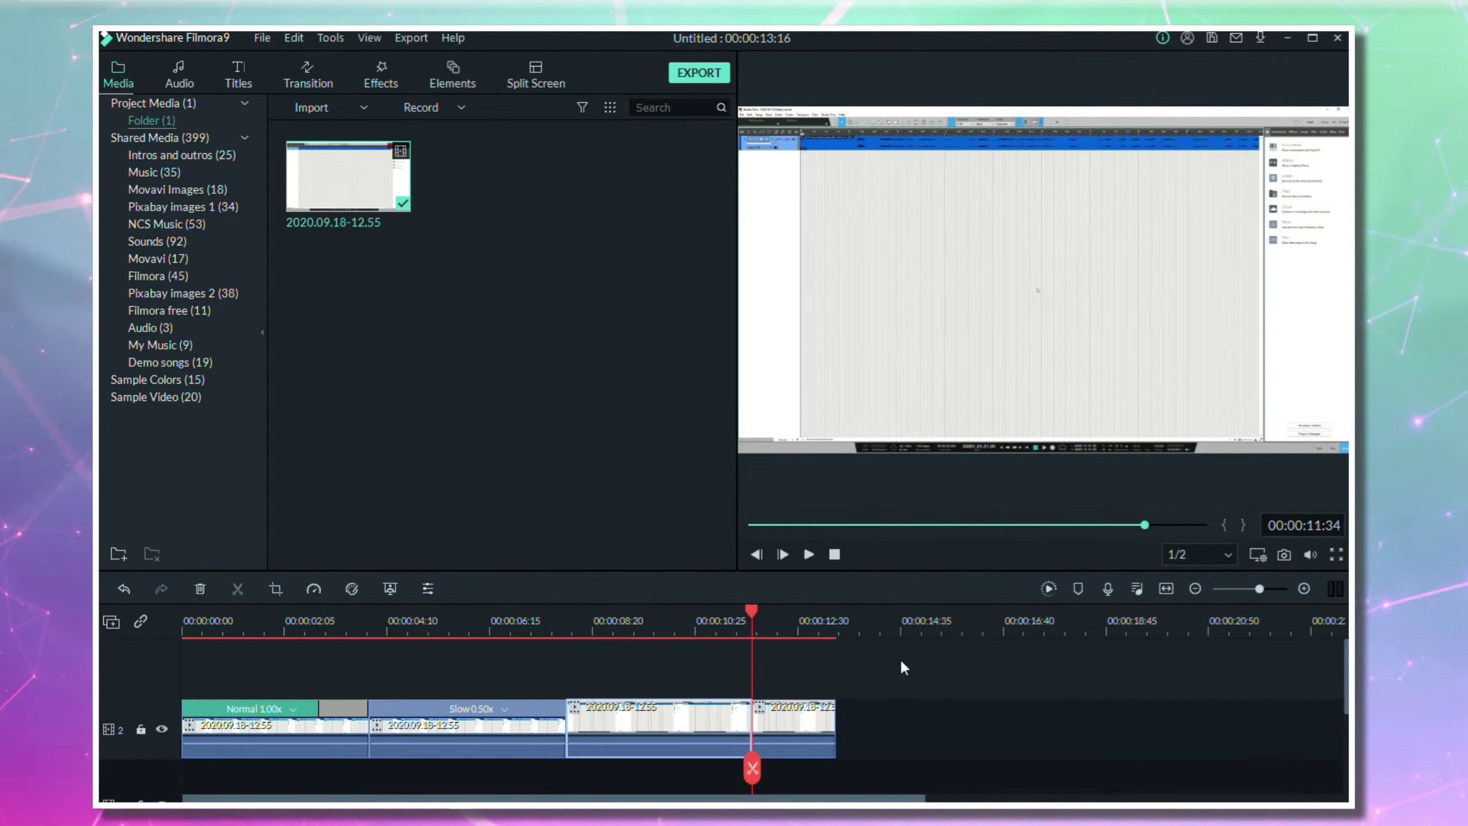
Open Crop and Zoom for the last segment and place an 800 x 450 crop frame over the recorded transport bar's tempo area
left_click(791, 715)
key("space")
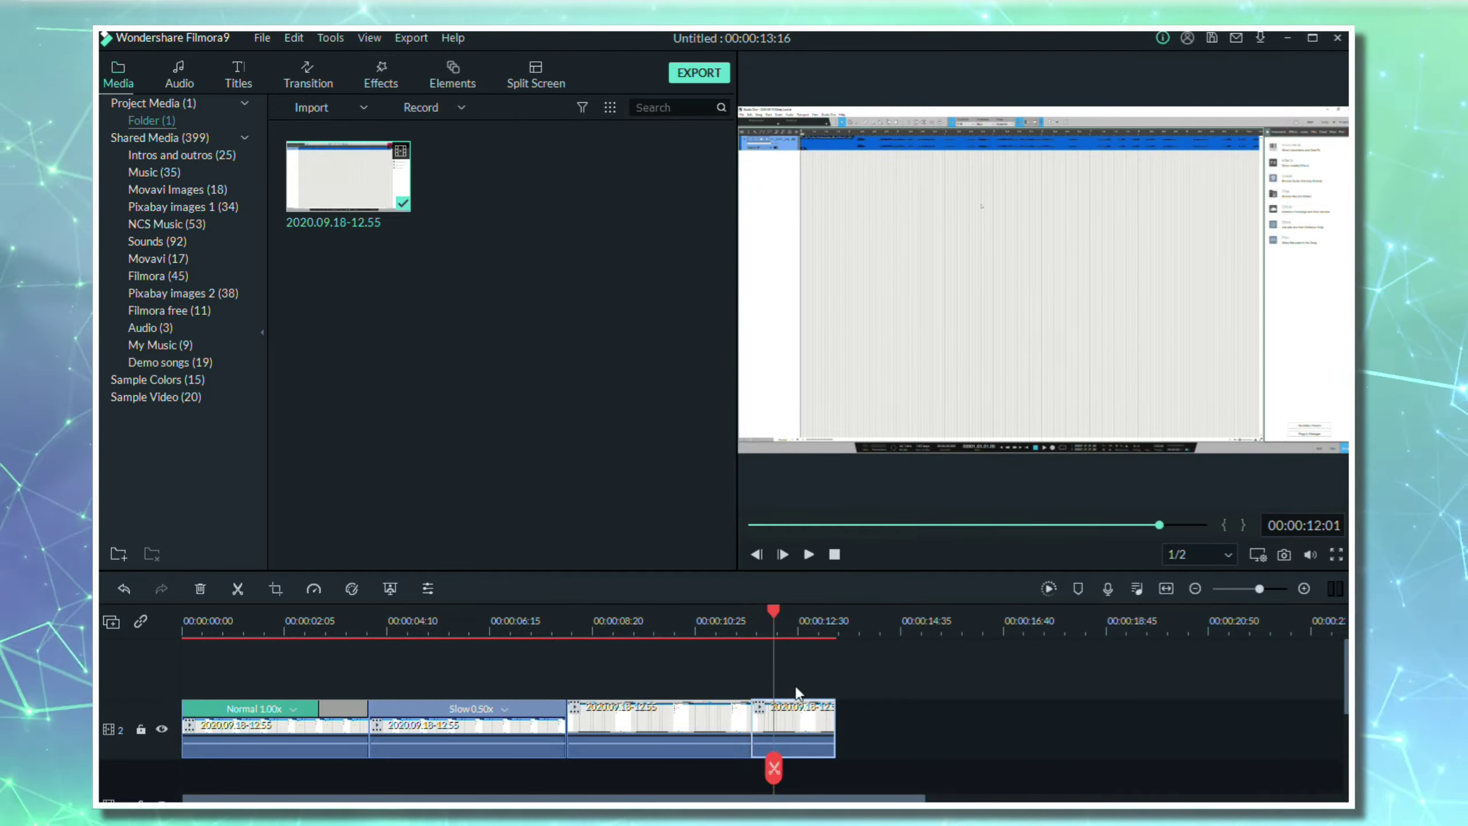
left_click(793, 728)
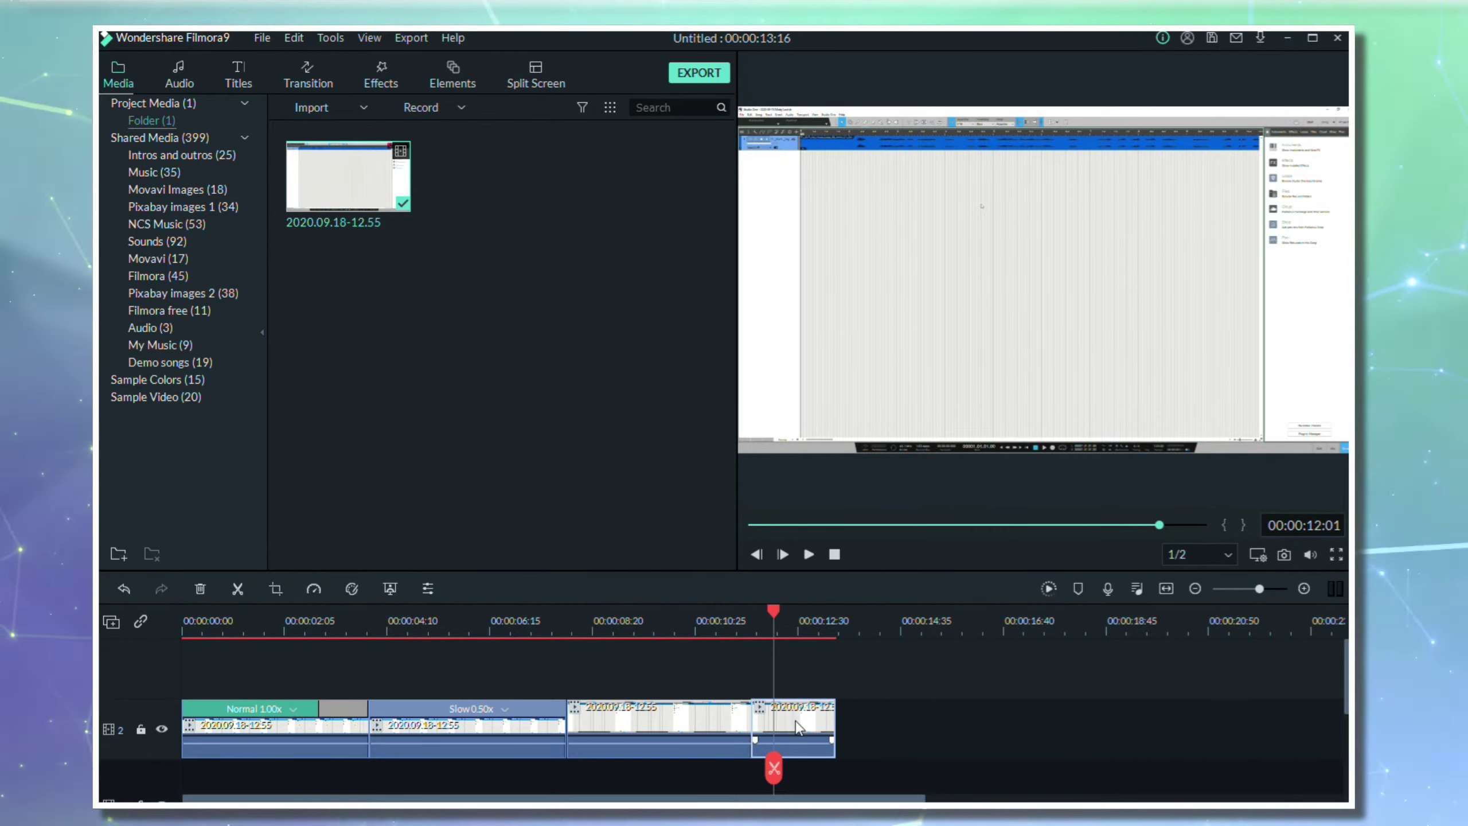
right_click(806, 727)
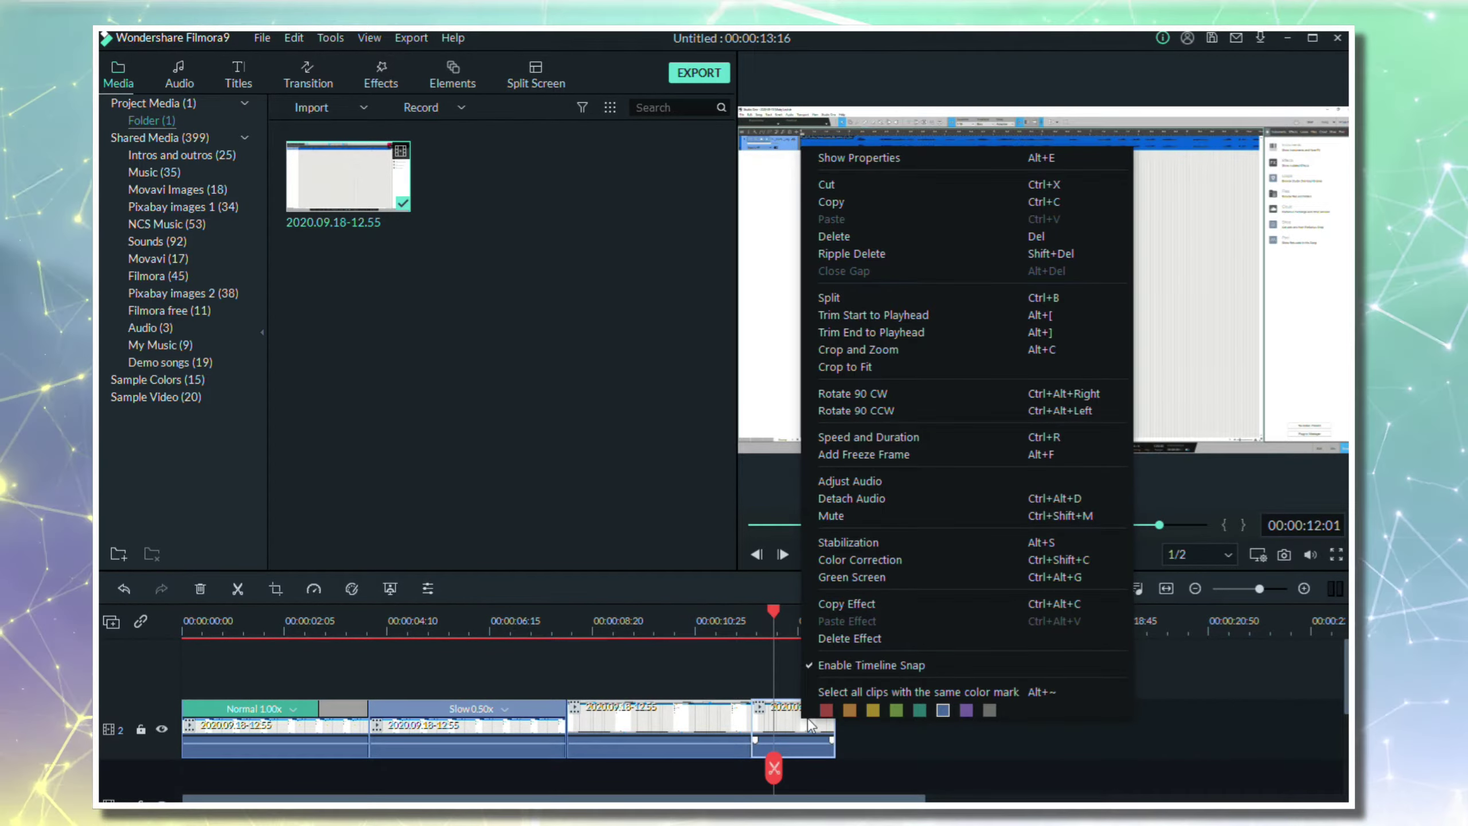
left_click(842, 347)
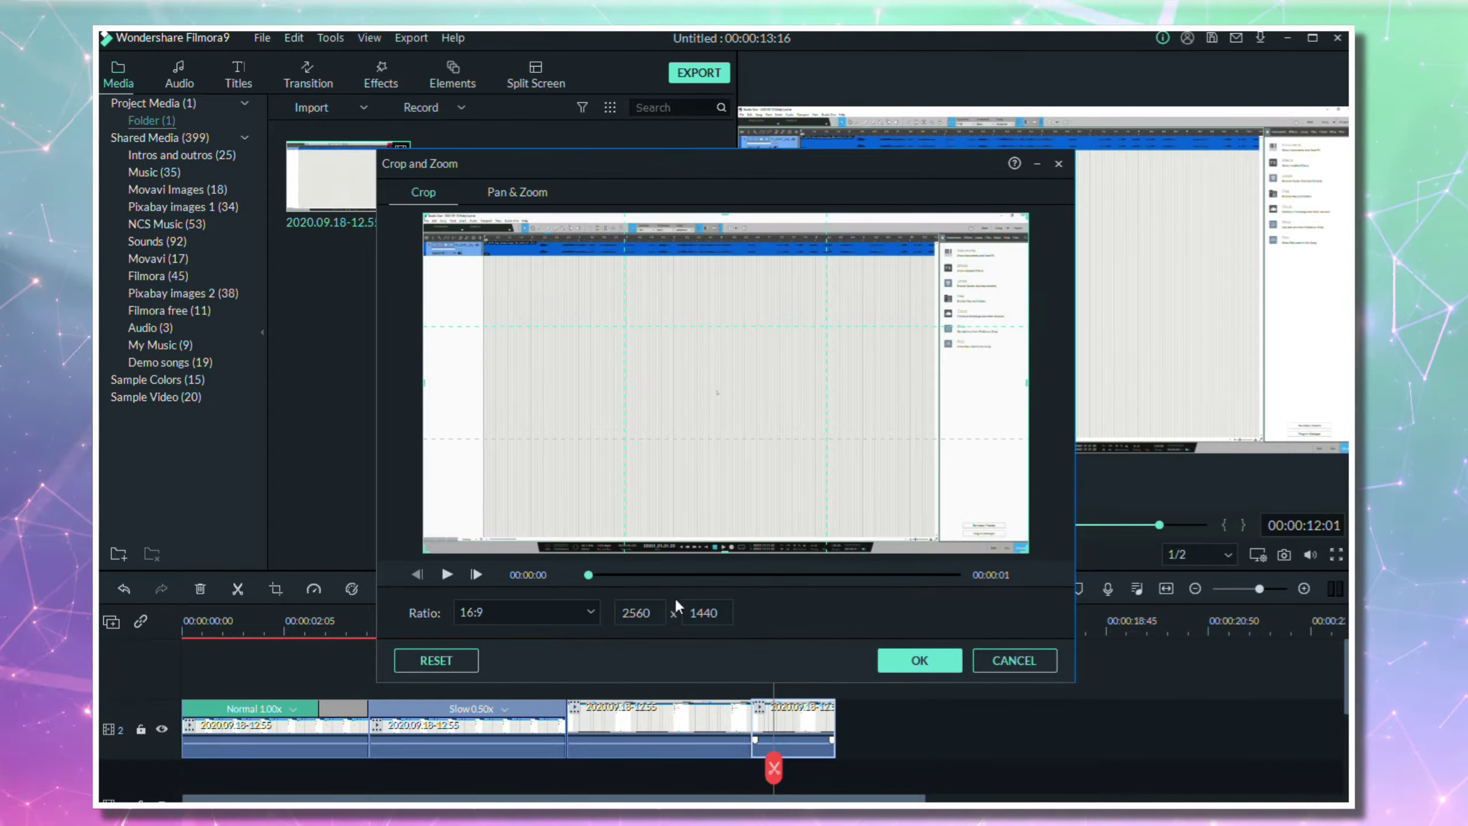
key("Return")
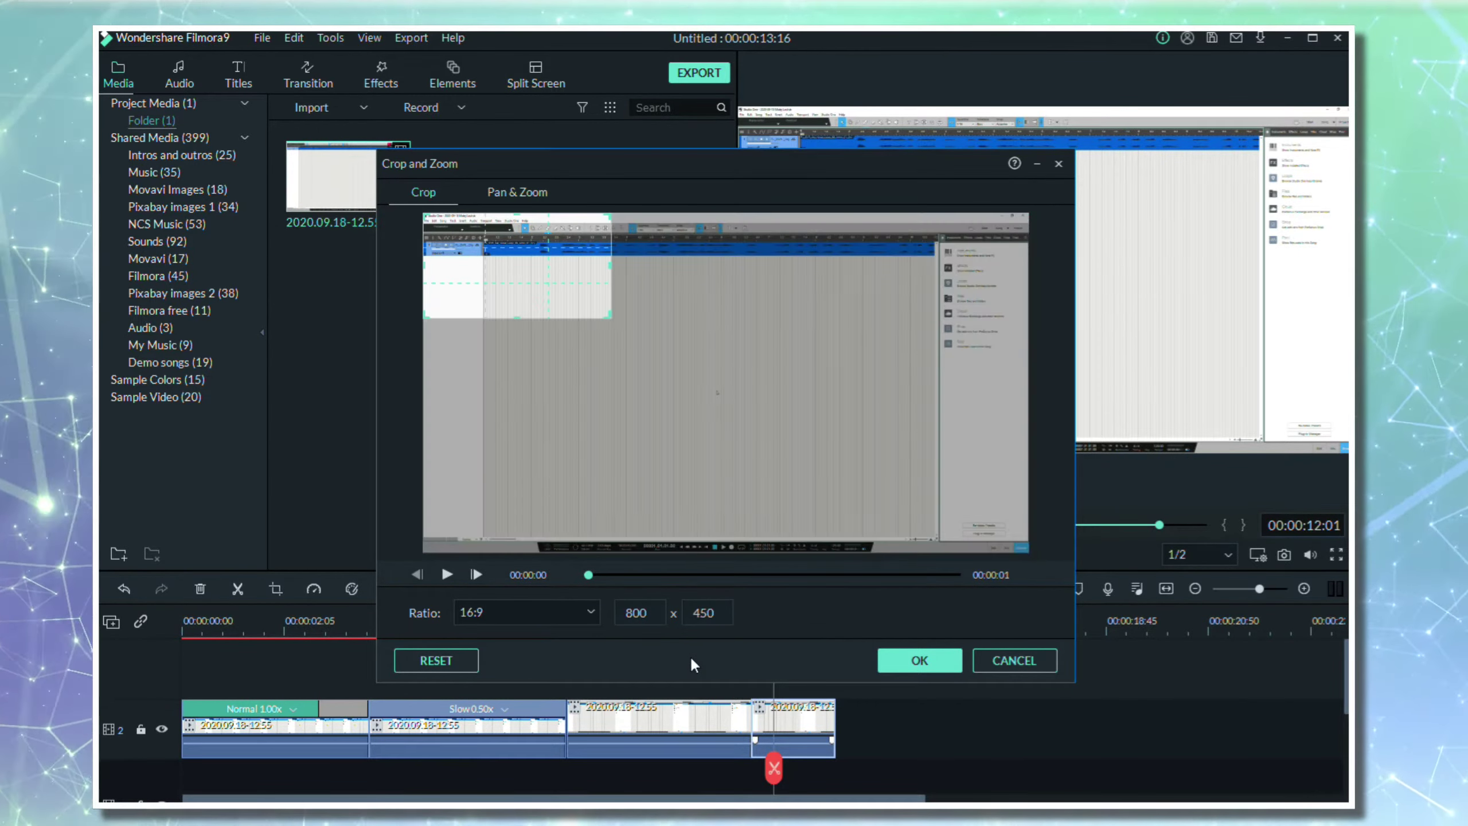
left_click_drag(558, 313, 816, 556)
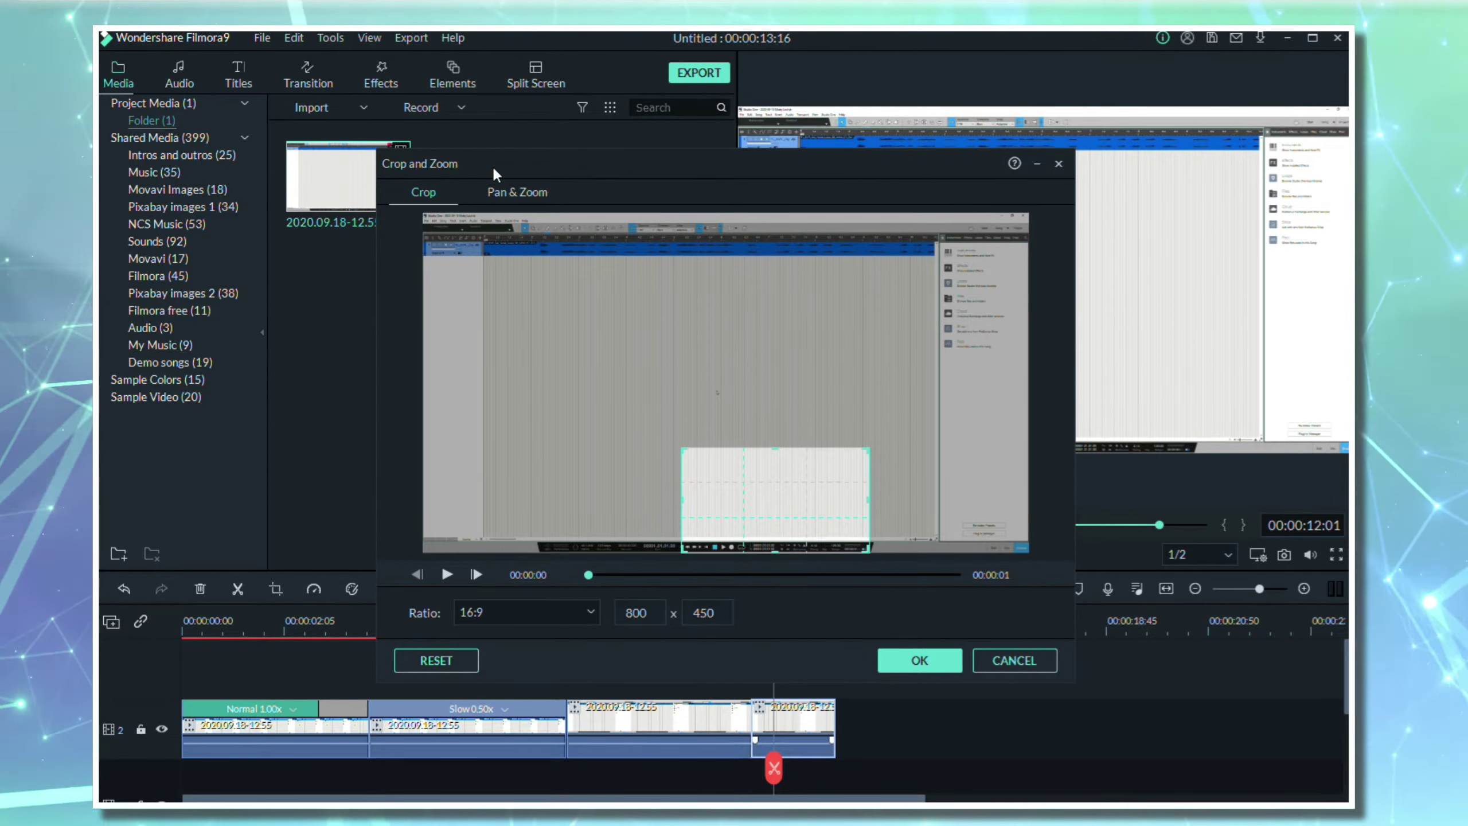
Apply Pan & Zoom to the last segment, starting from the 800 x 450 tempo frame and ending on the full picture
left_click(511, 193)
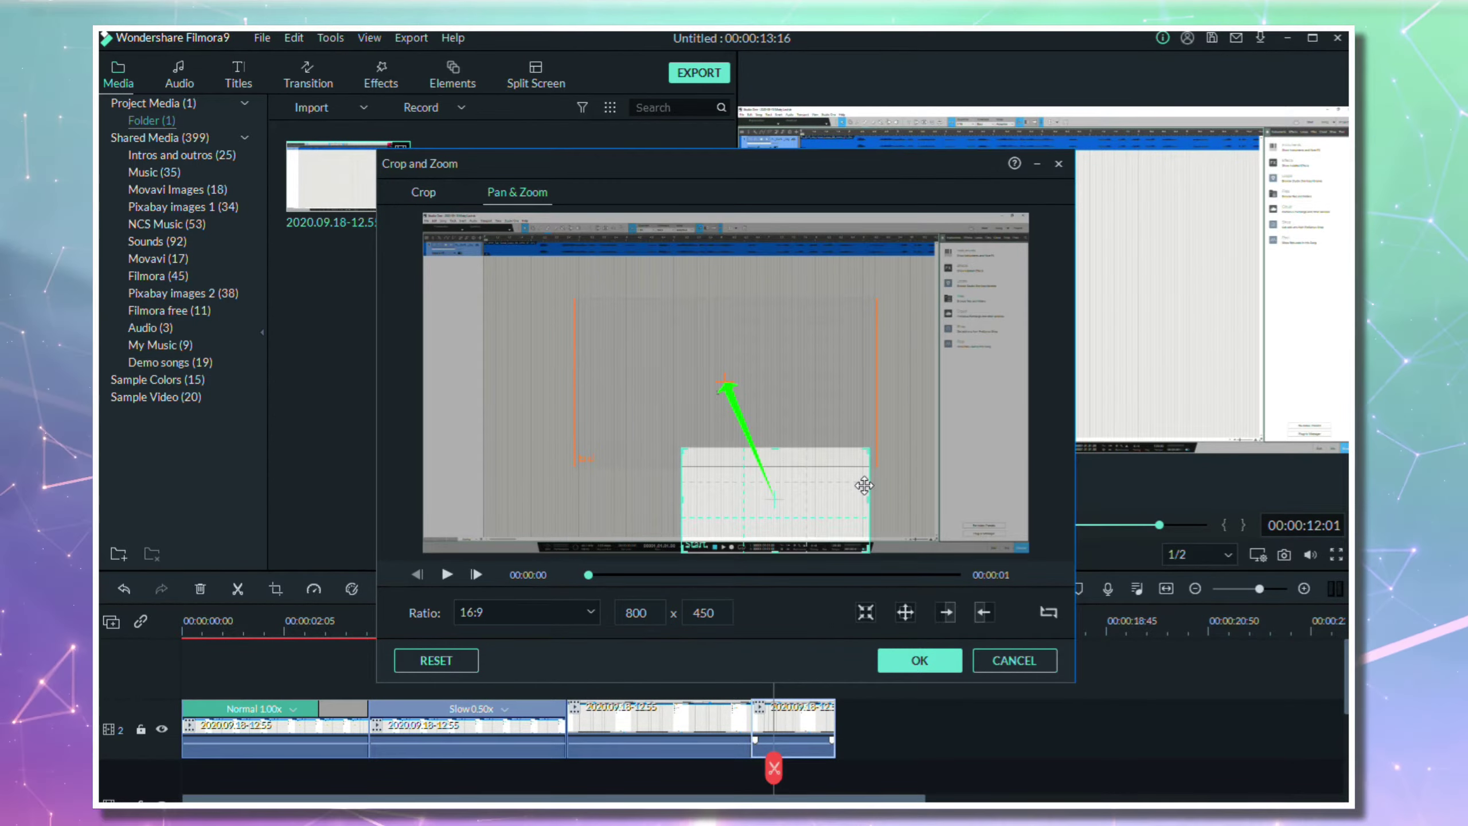
left_click(1041, 612)
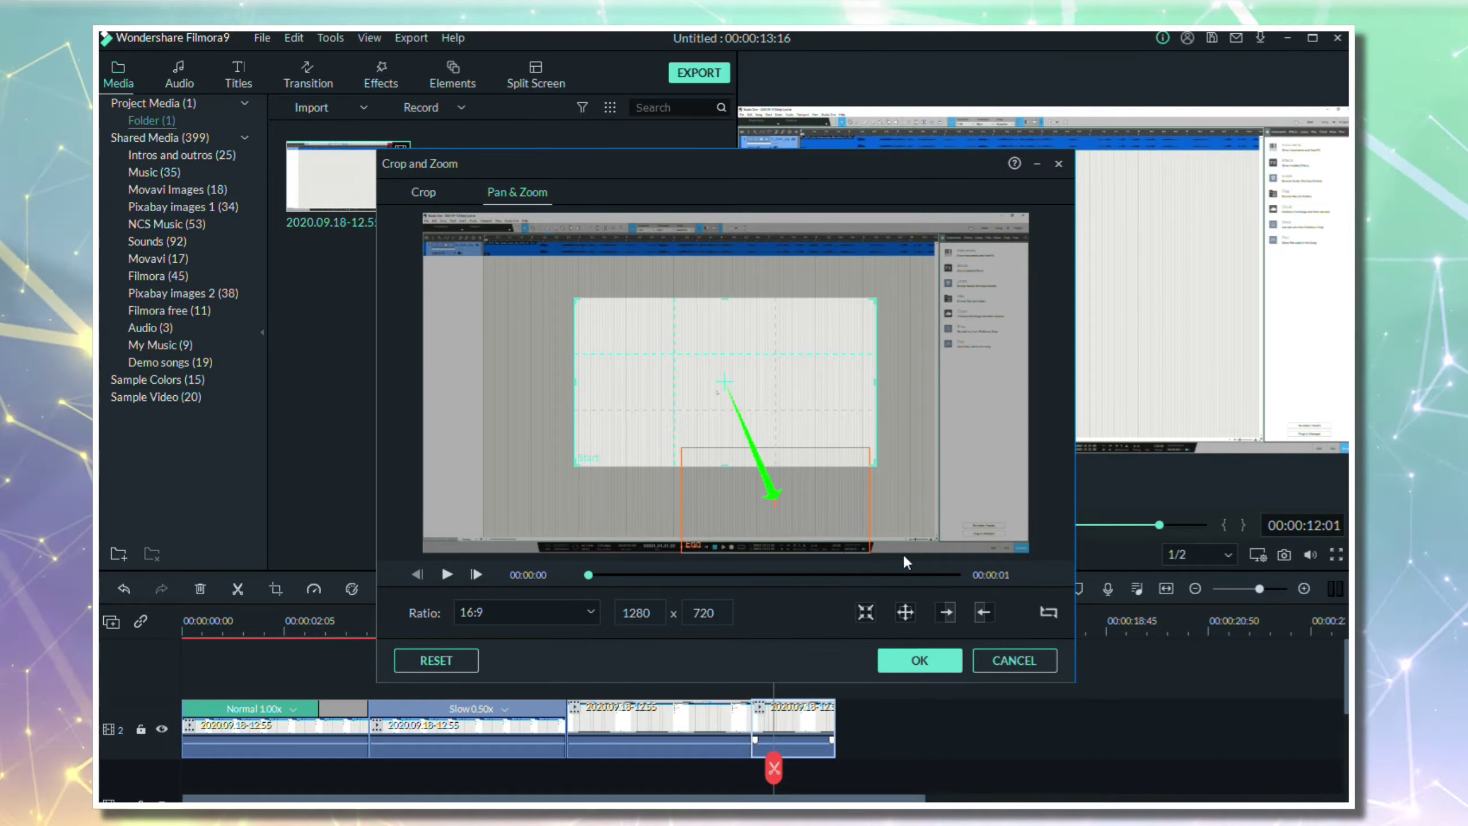
left_click(1044, 617)
left_click(638, 442)
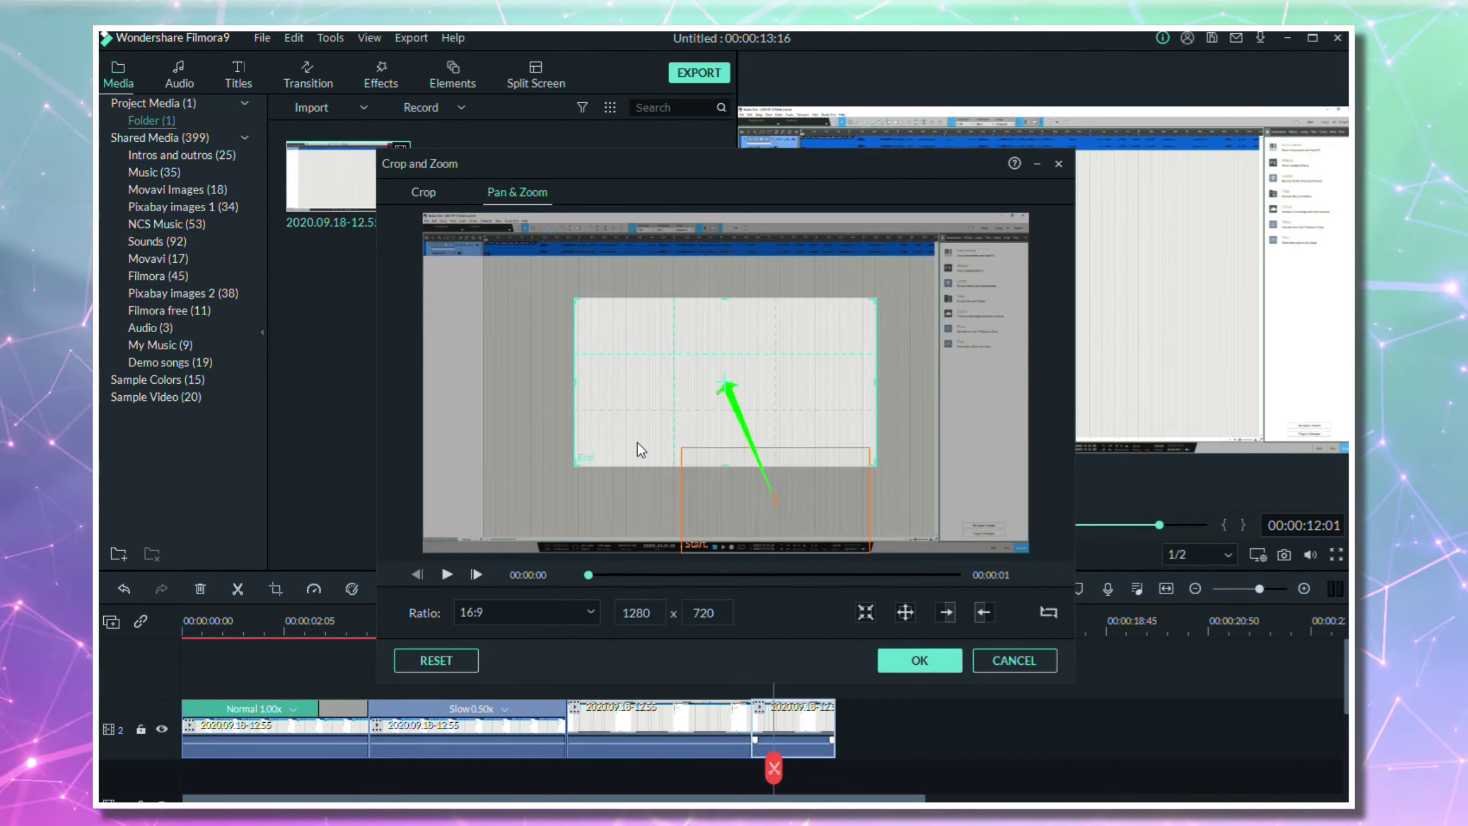
left_click_drag(638, 442, 384, 307)
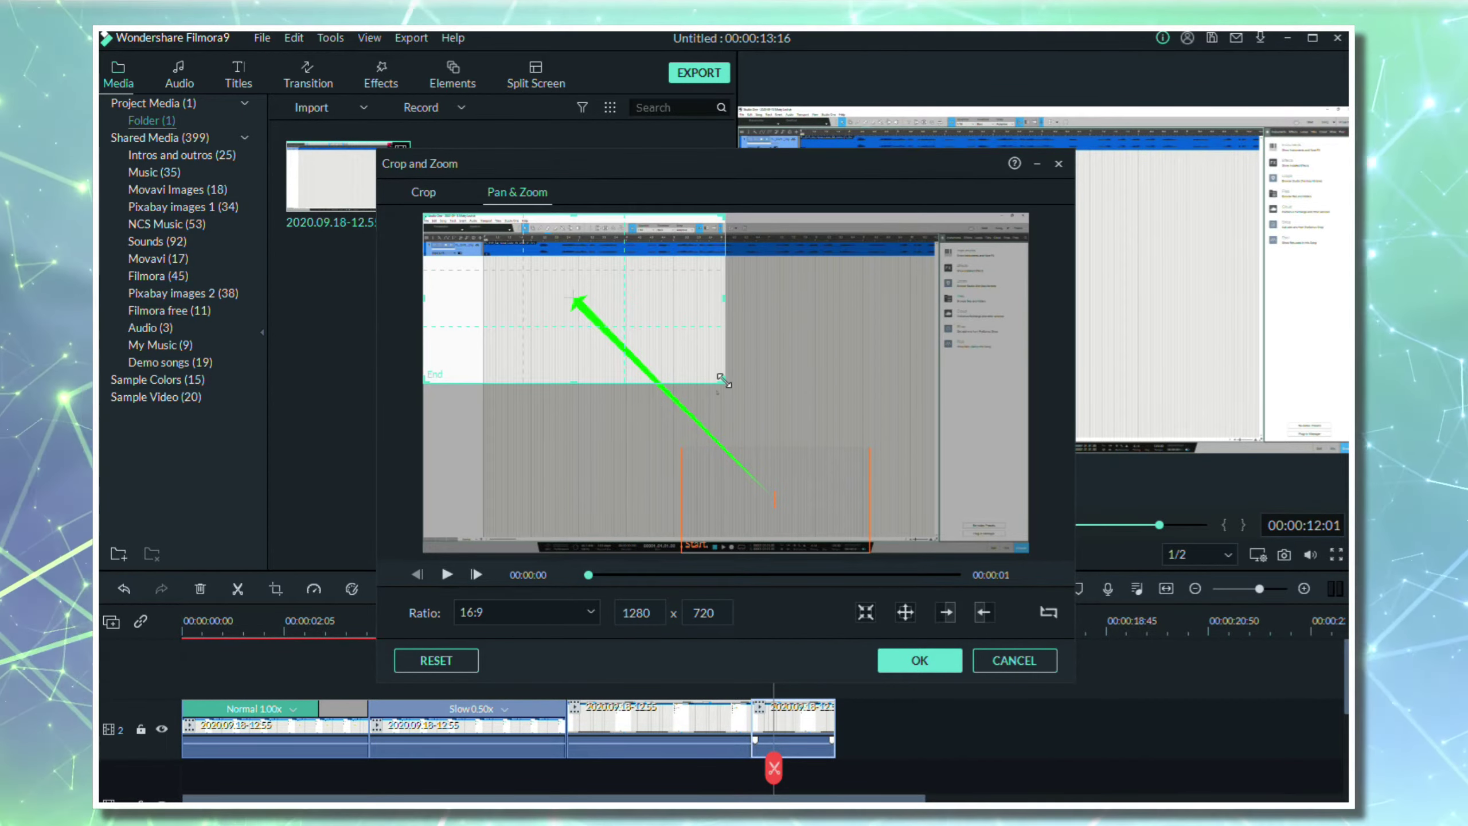
left_click_drag(724, 382, 1153, 626)
left_click(916, 660)
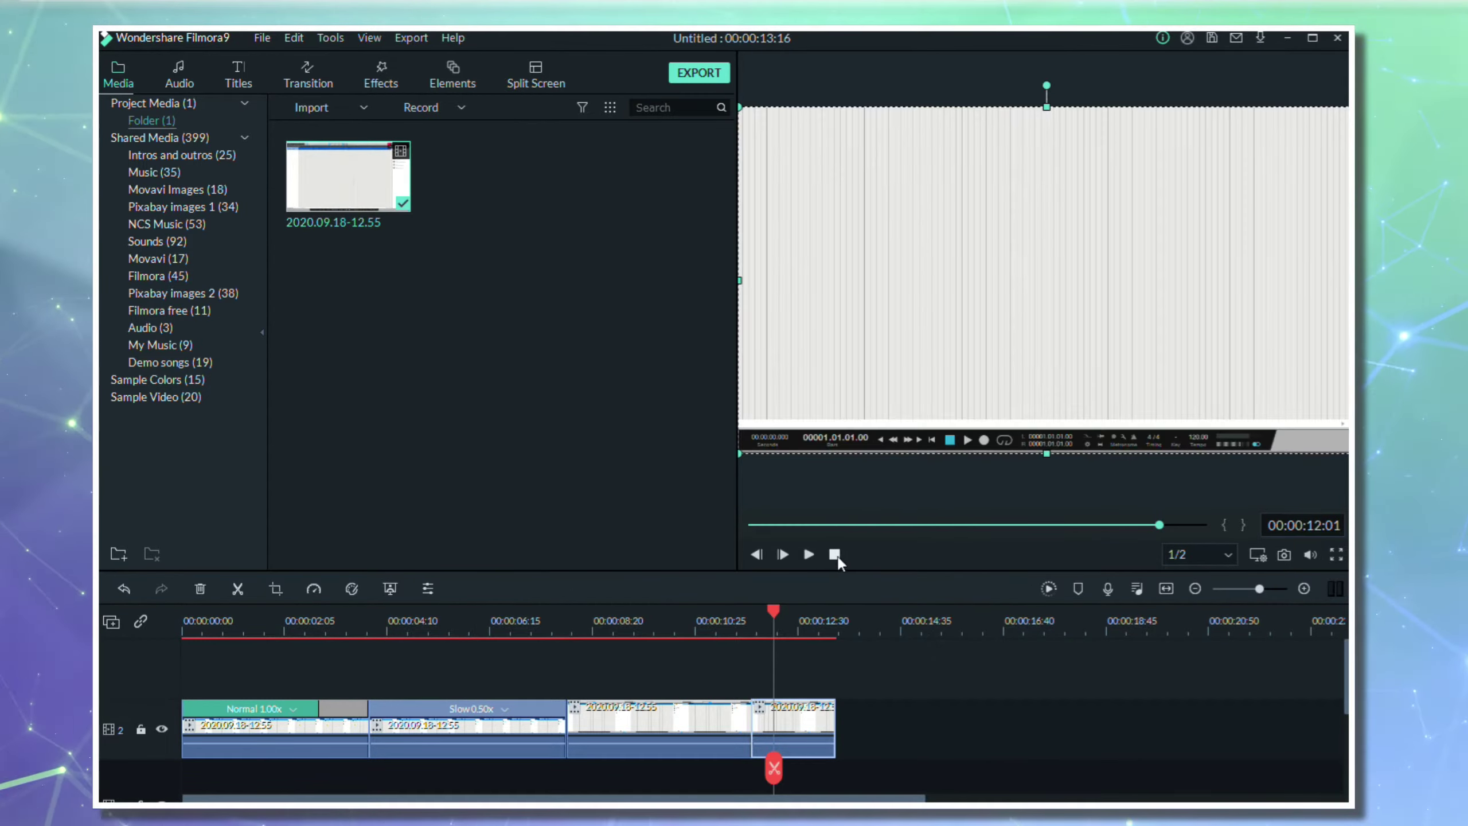
Play back the whole edited project from the beginning
left_click(835, 554)
left_click(809, 554)
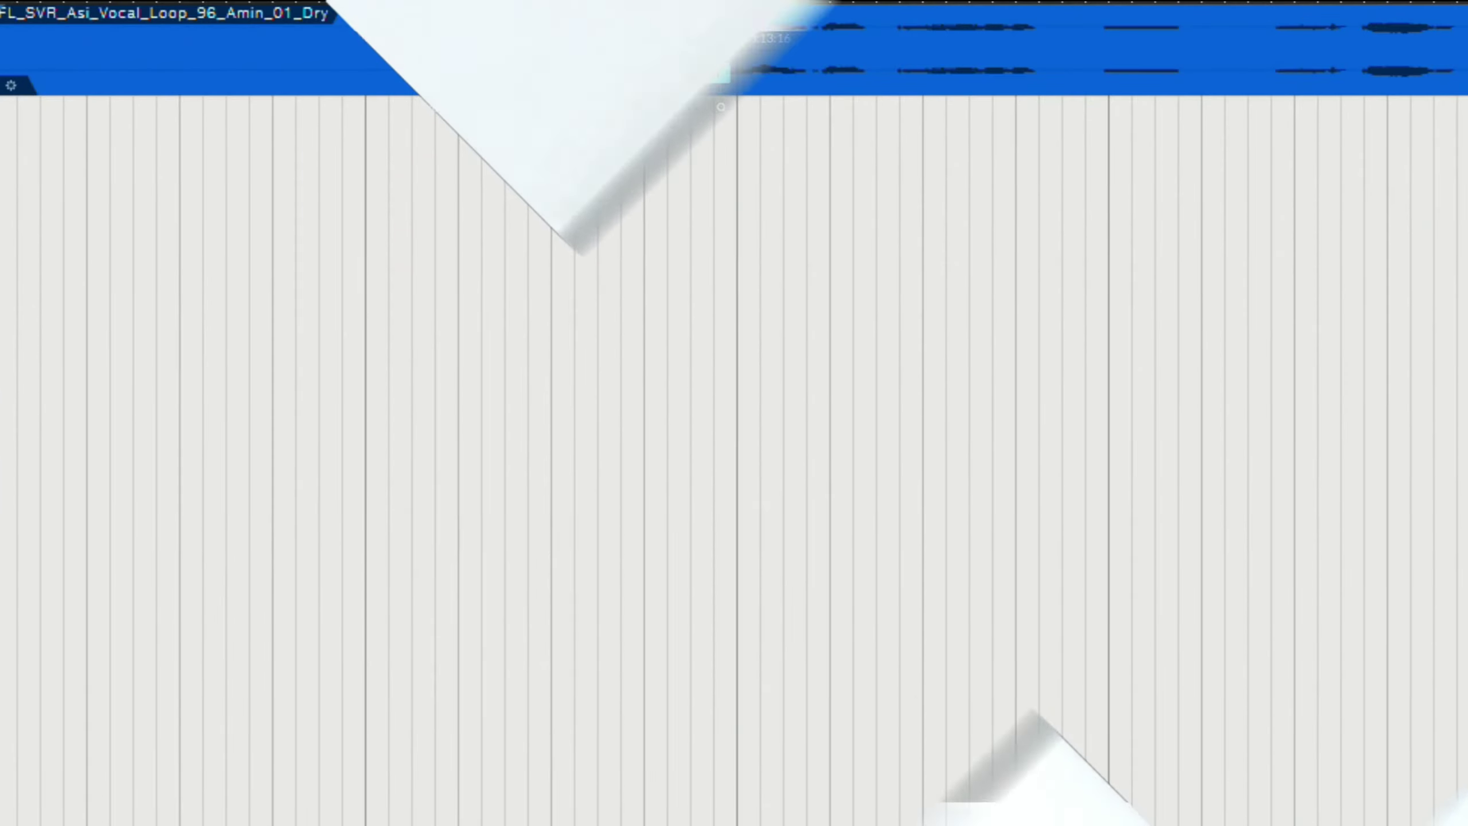
right_click(407, 80)
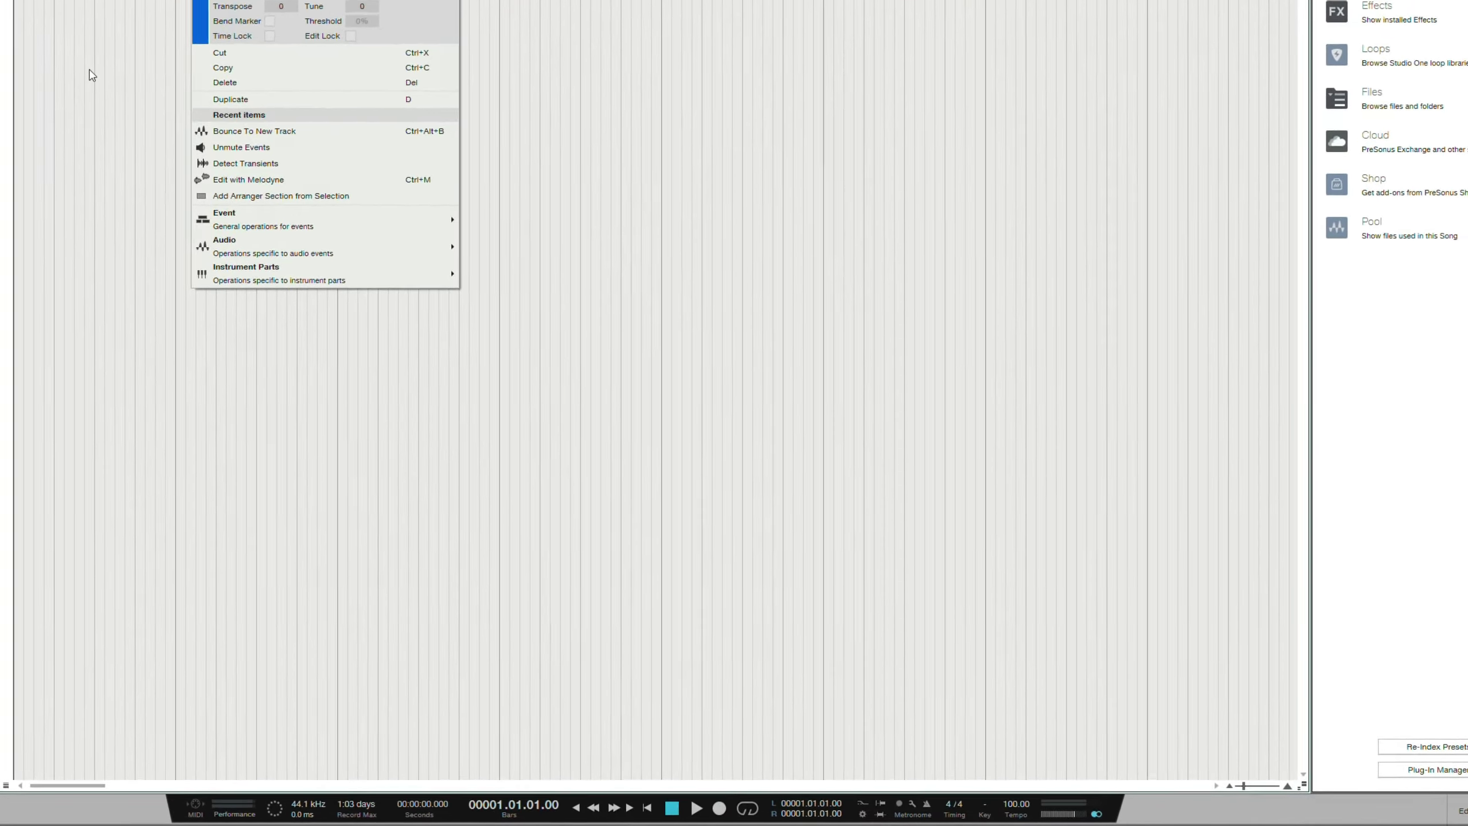
left_click(347, 382)
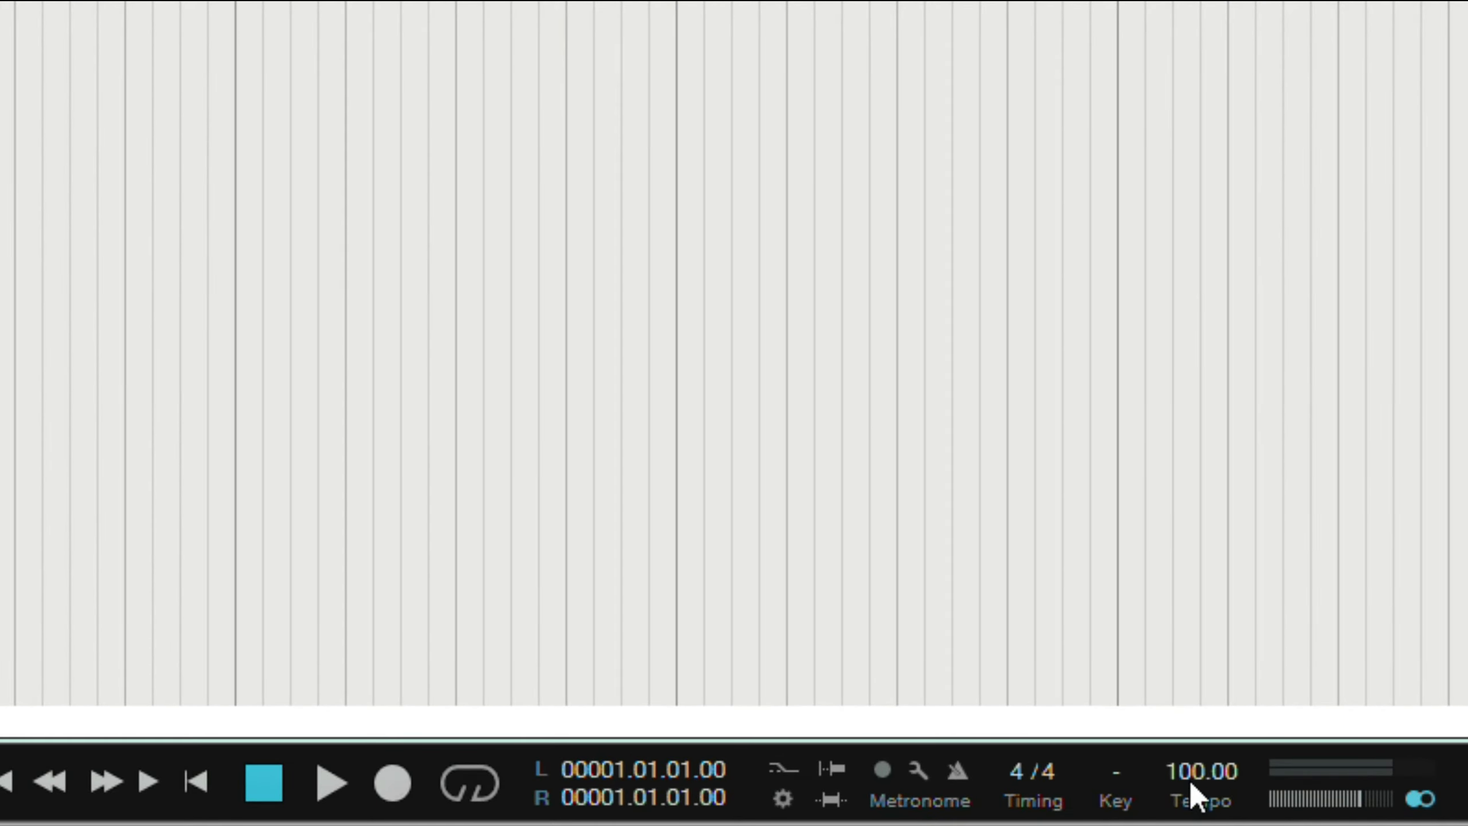
double_click(1187, 772)
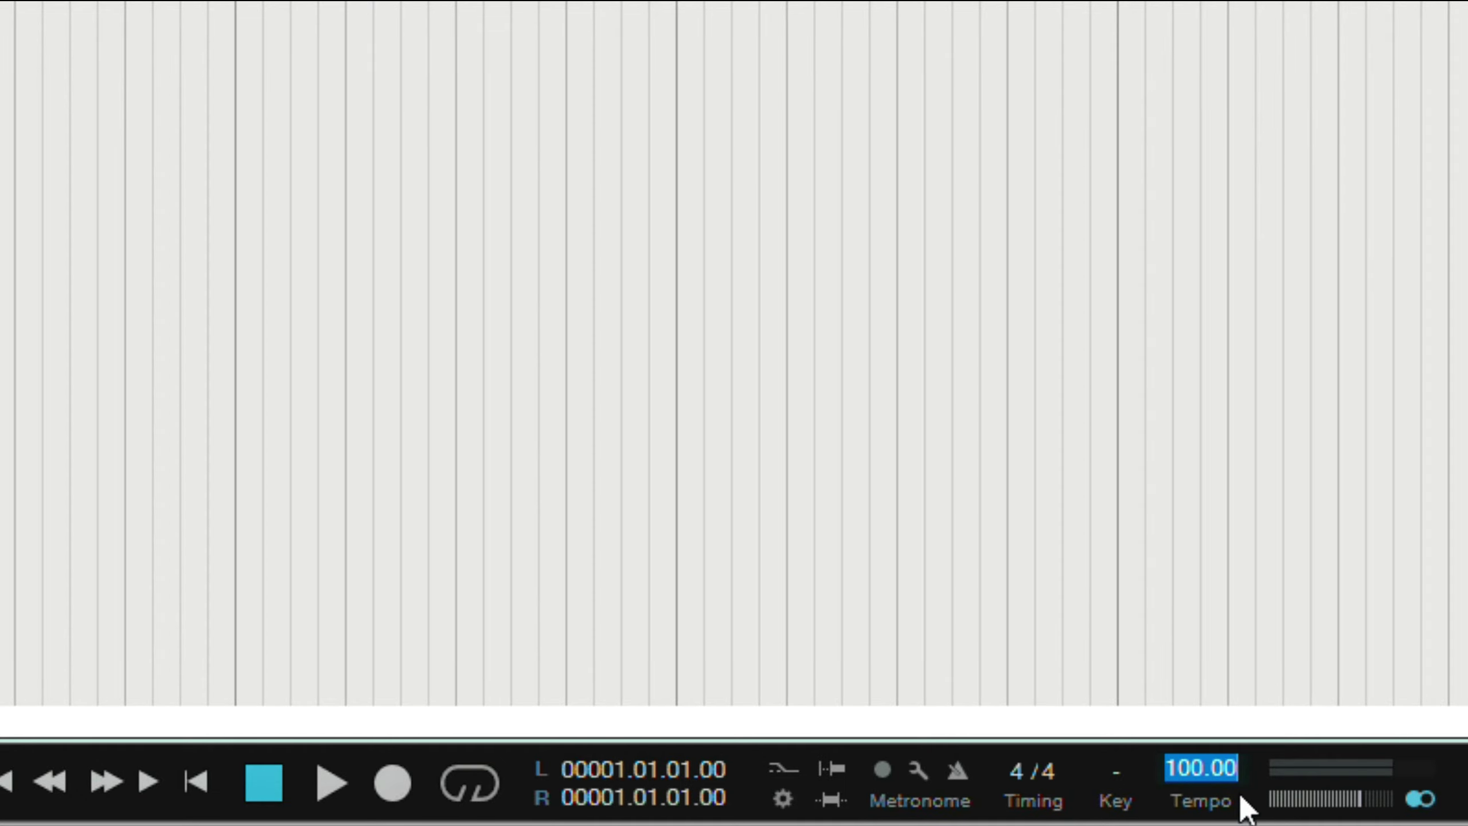
type("120")
key("Return")
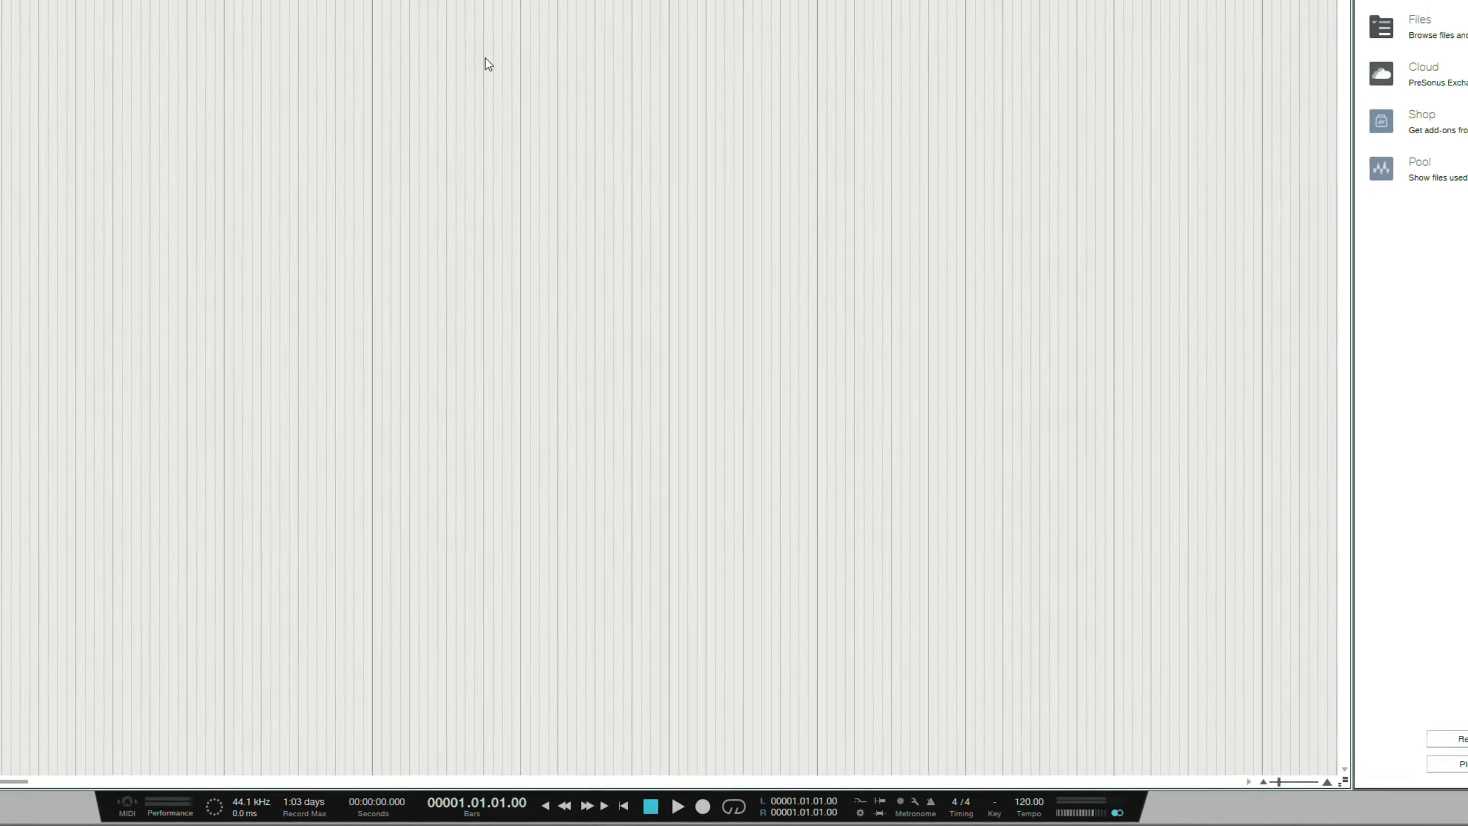